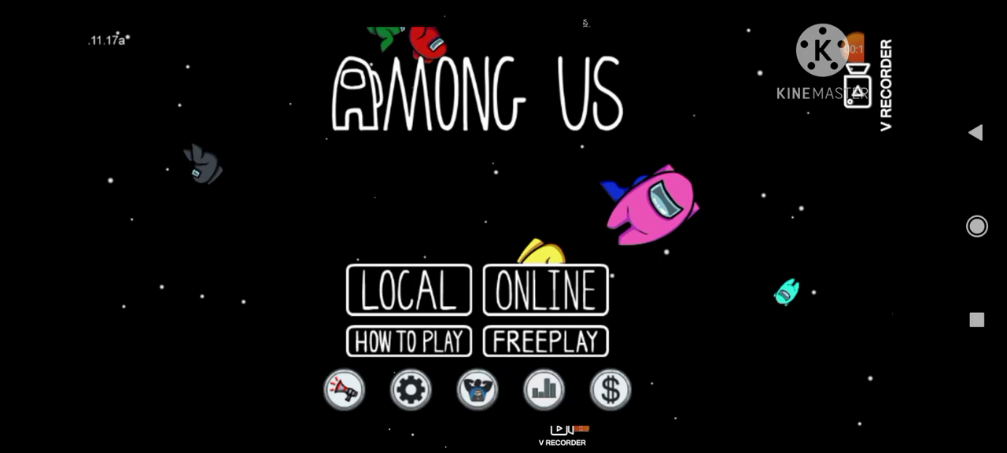
Step: Go to online play and browse the public lobby list
left_click(546, 291)
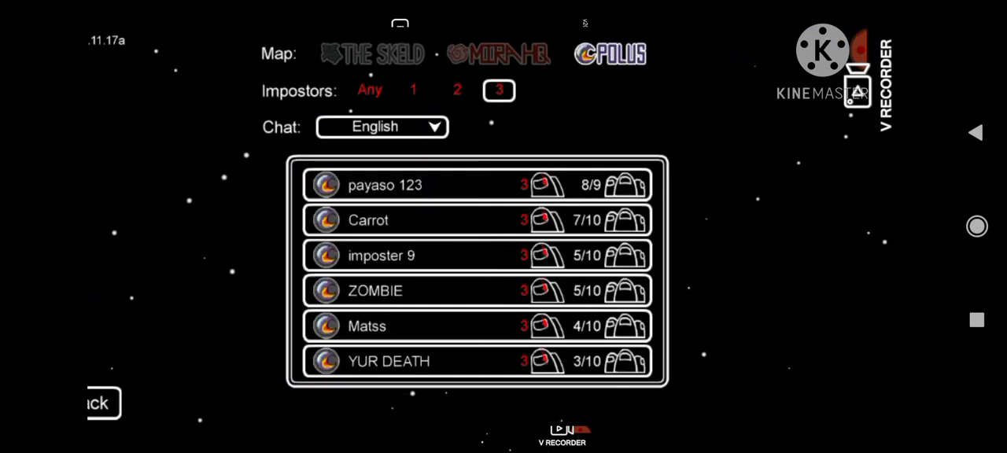
scroll(476, 270, "down", 2)
scroll(477, 271, "down", 1)
scroll(477, 270, "down", 1)
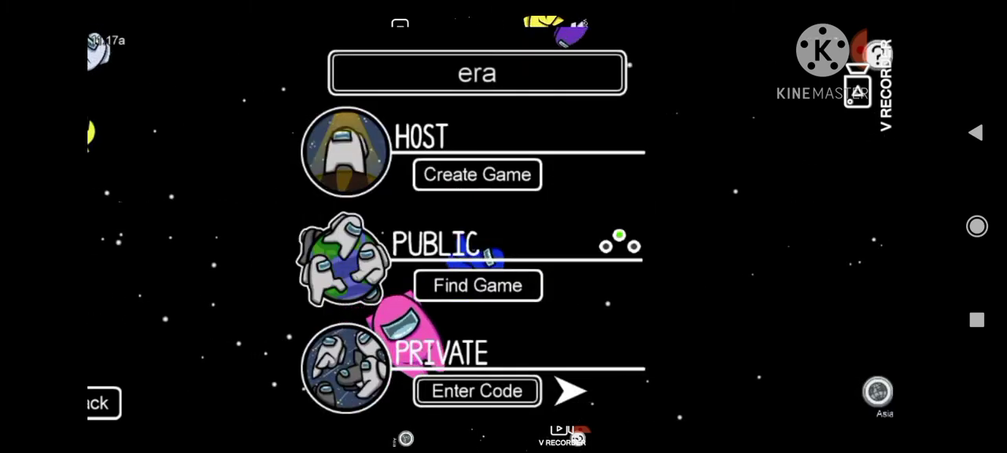
left_click(478, 284)
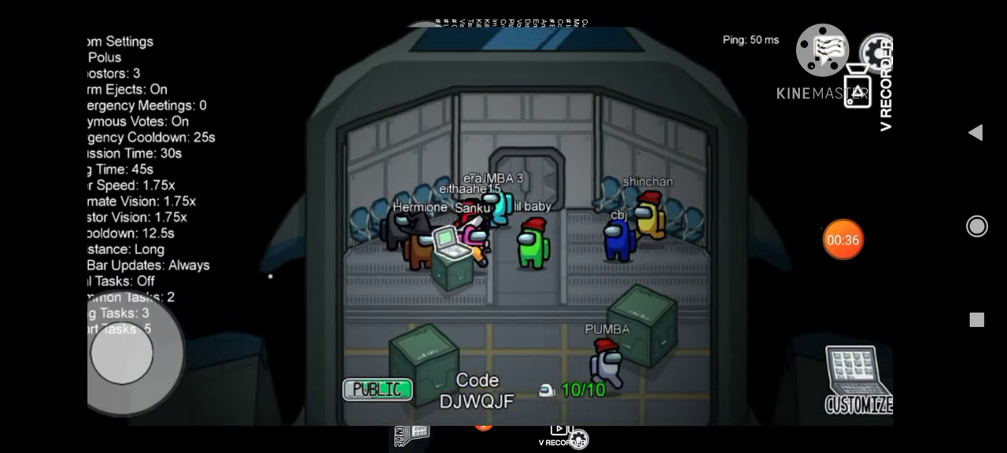
Step: Try green and orange, then make the character purple with a red beanie
left_click(858, 379)
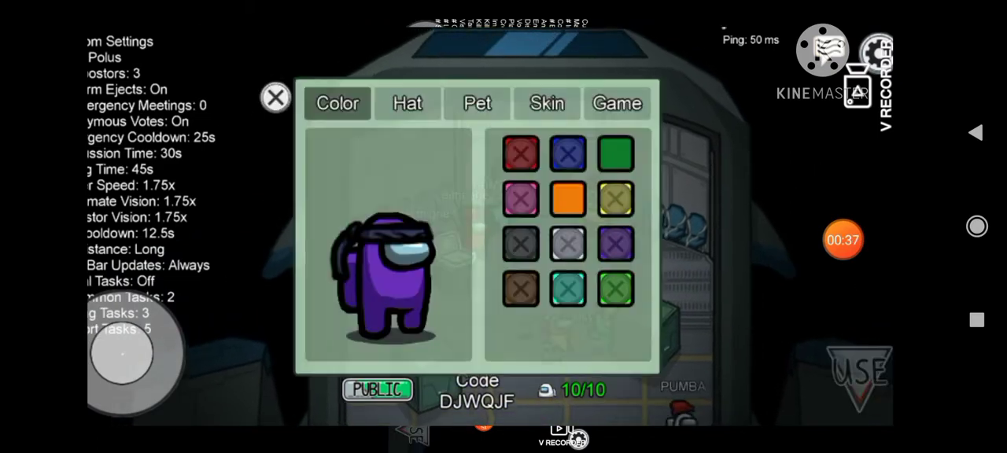
left_click(616, 154)
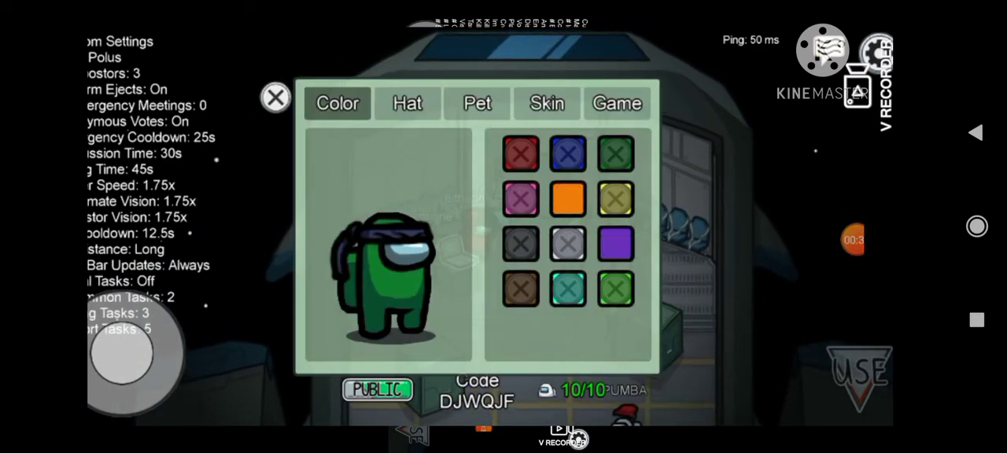
left_click(568, 199)
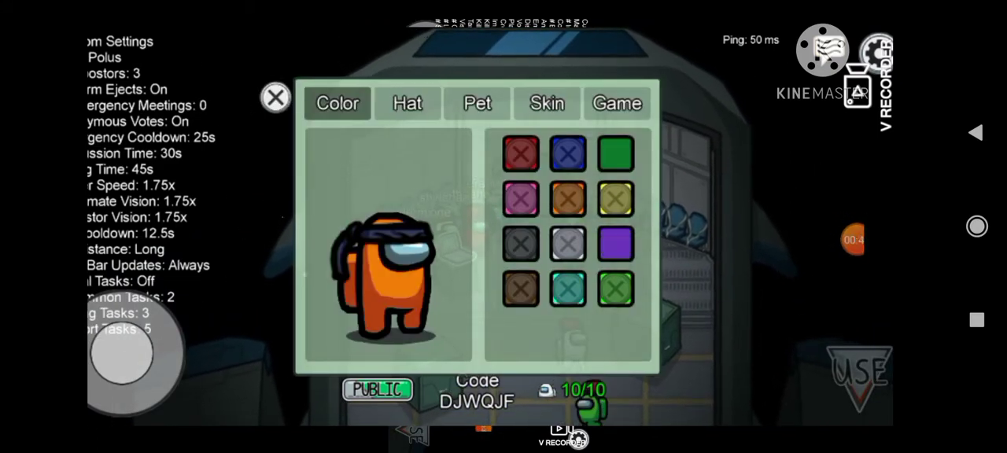
left_click(616, 243)
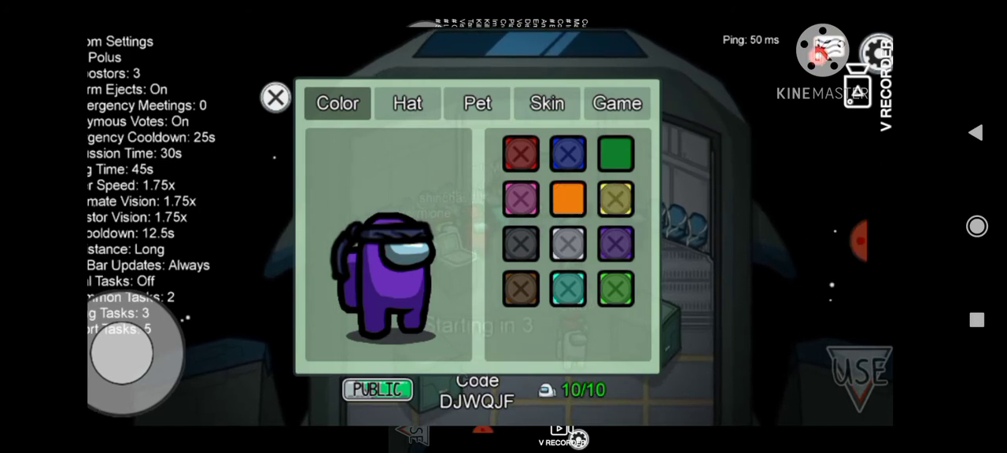
left_click(407, 103)
left_click(630, 194)
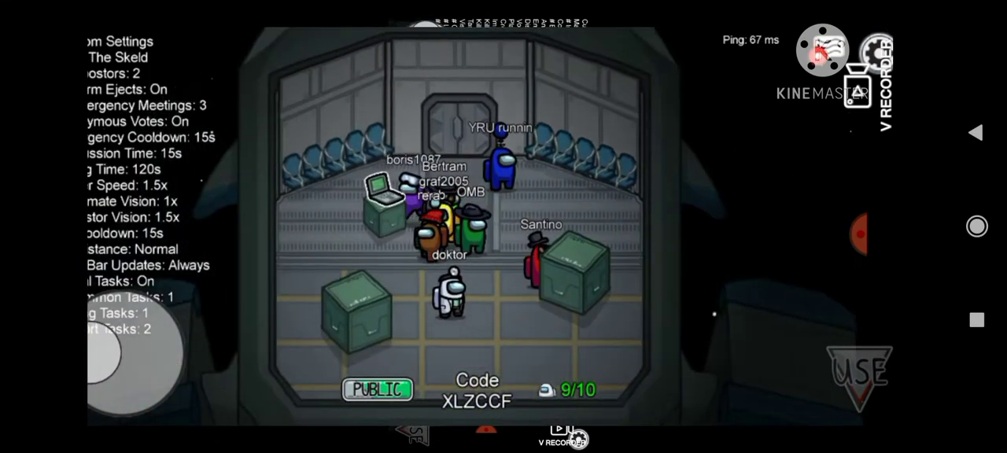
Step: Try cyan, keep the character brown, and replace the red beanie with bear ears
left_click_drag(102, 367, 99, 367)
left_click(857, 381)
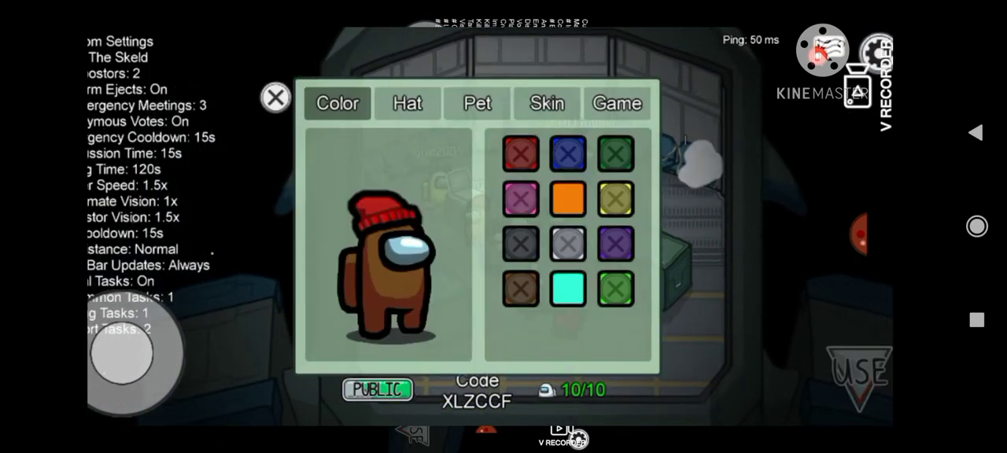
left_click(568, 287)
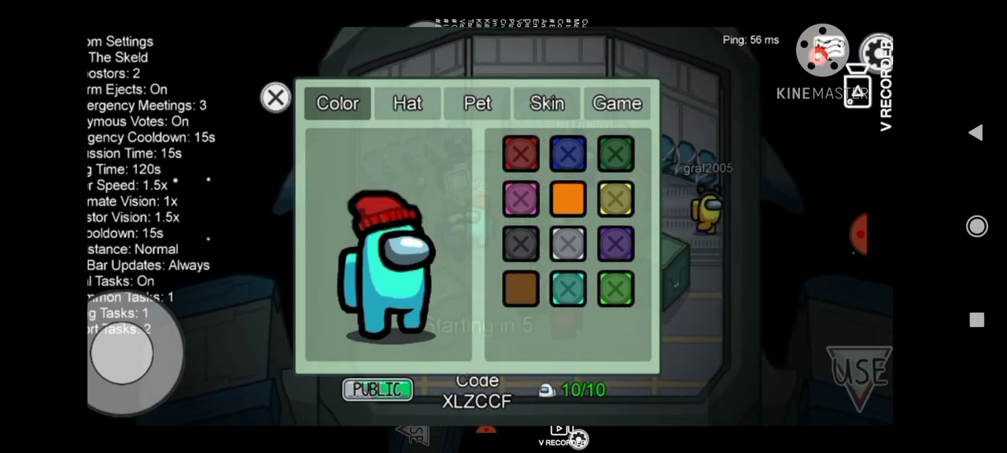
left_click(520, 288)
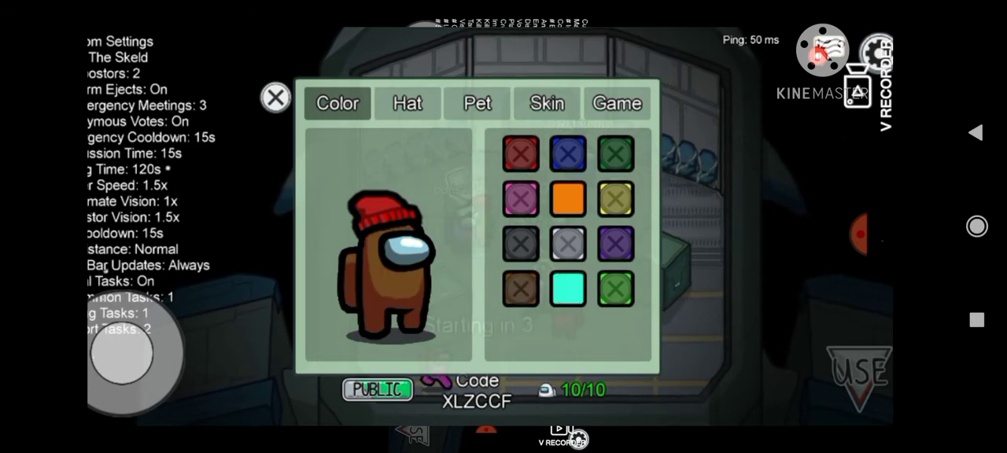
left_click(407, 103)
left_click(497, 238)
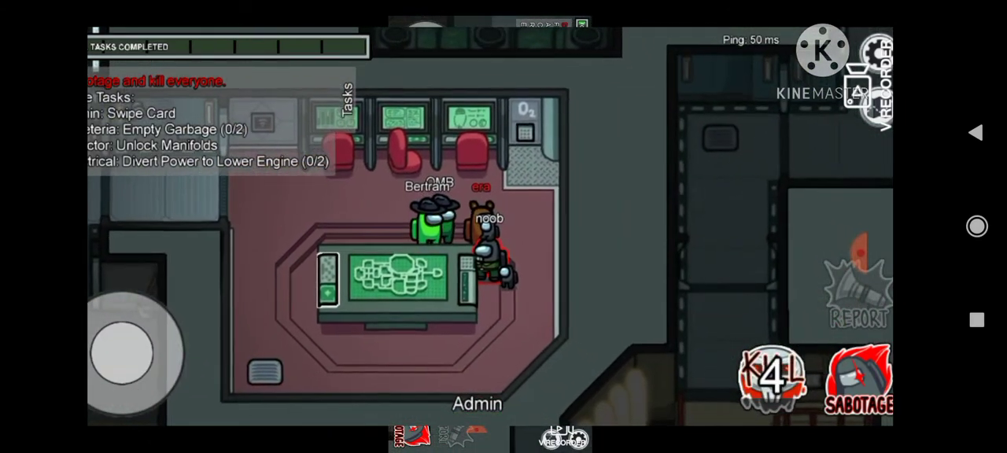
Step: Check the sabotage map twice while walking from Admin up into Electrical
left_click(858, 378)
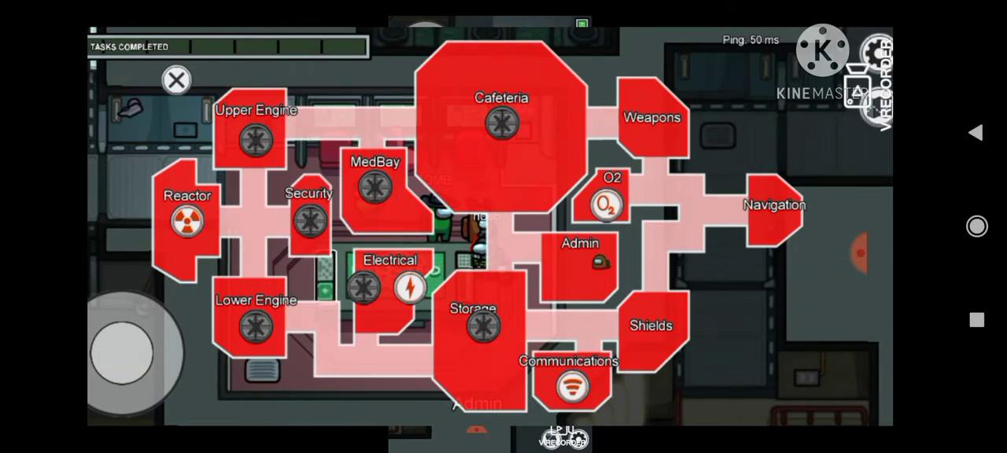
left_click(176, 80)
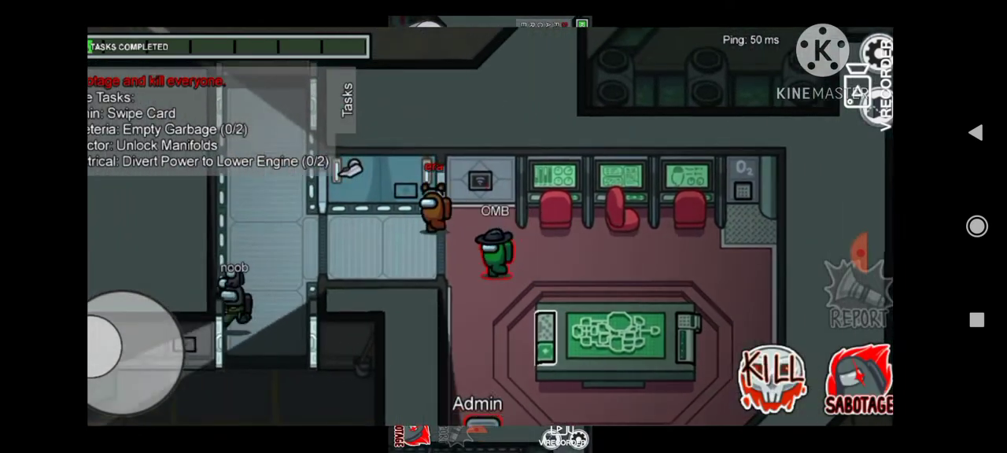
left_click(858, 377)
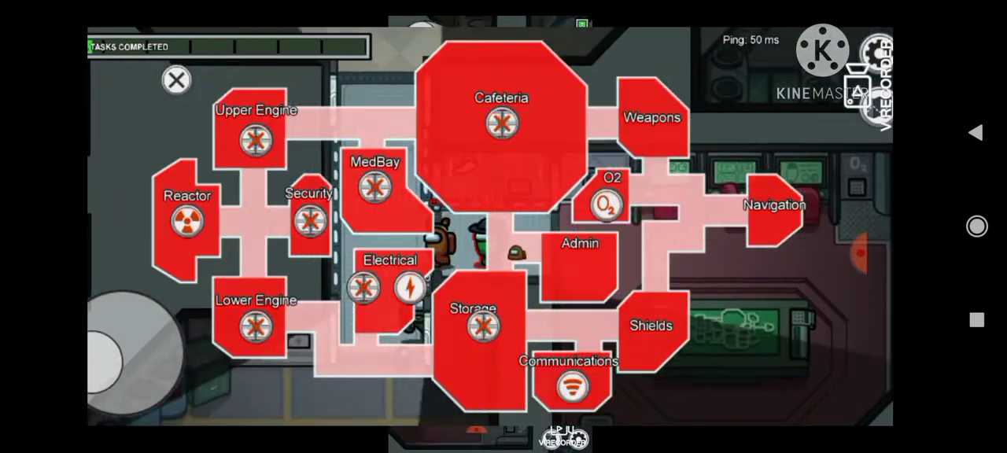
left_click_drag(110, 379, 104, 358)
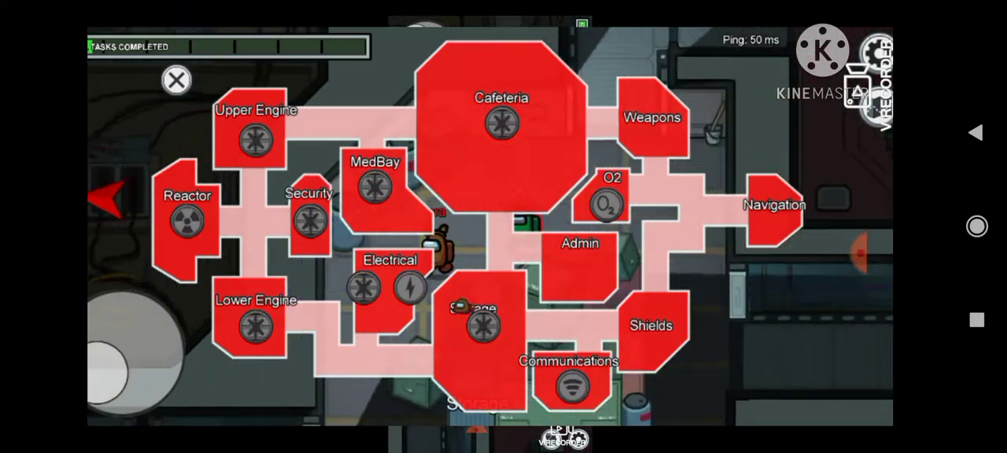
left_click(176, 80)
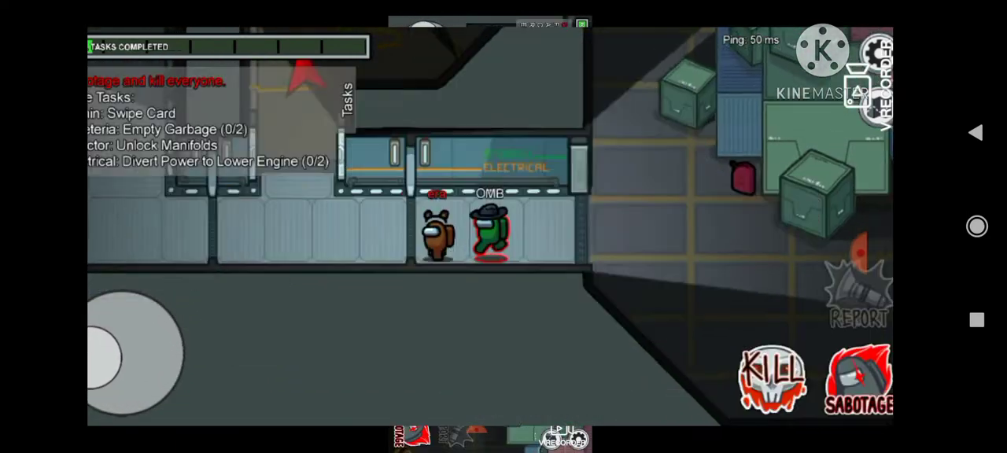
mouse_move(103, 359)
left_mouse_down()
mouse_move(132, 322)
mouse_move(105, 325)
left_mouse_up()
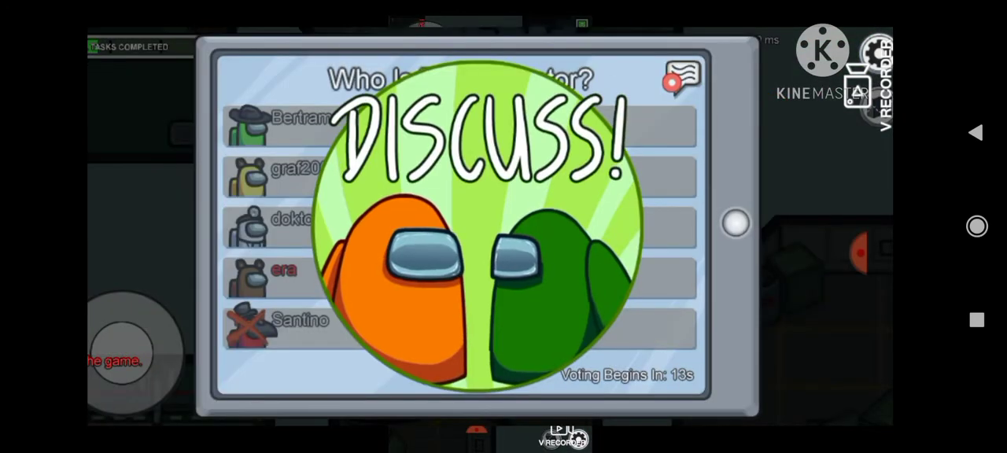
Step: Post 'wat' in the meeting chat
left_click(417, 365)
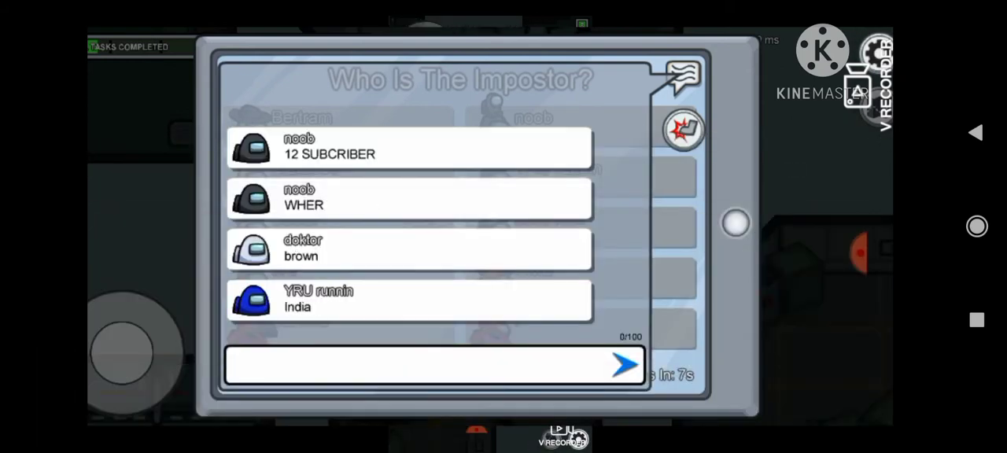
left_click(417, 364)
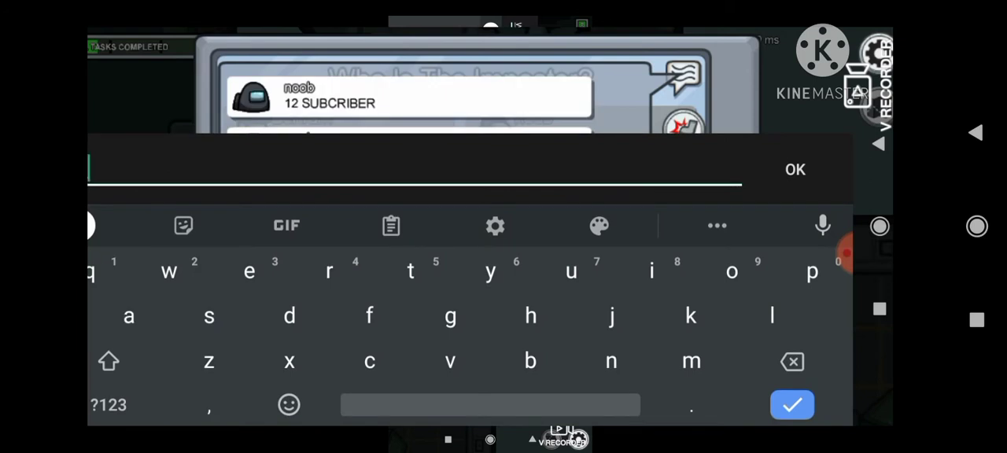
type("t")
key("Return")
left_click(625, 362)
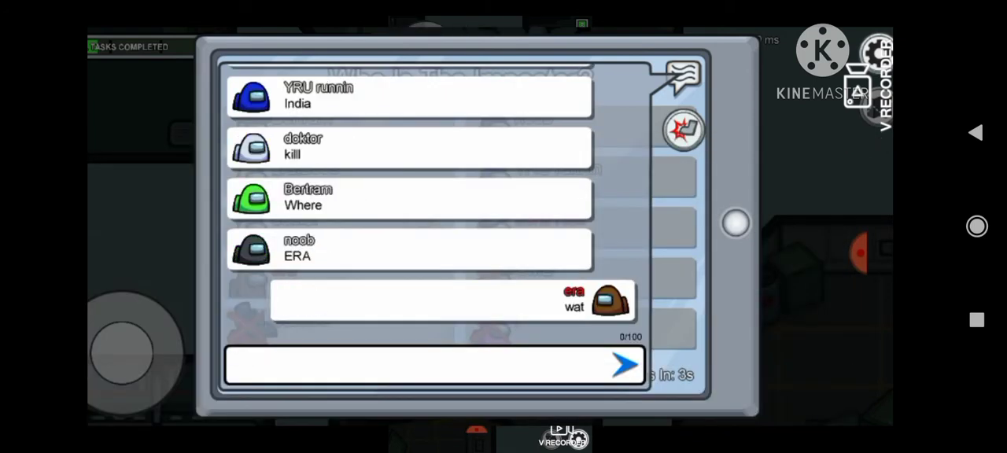
Step: Post a message about being at medbay, then leave for the public lobby list
left_click(417, 365)
type("w")
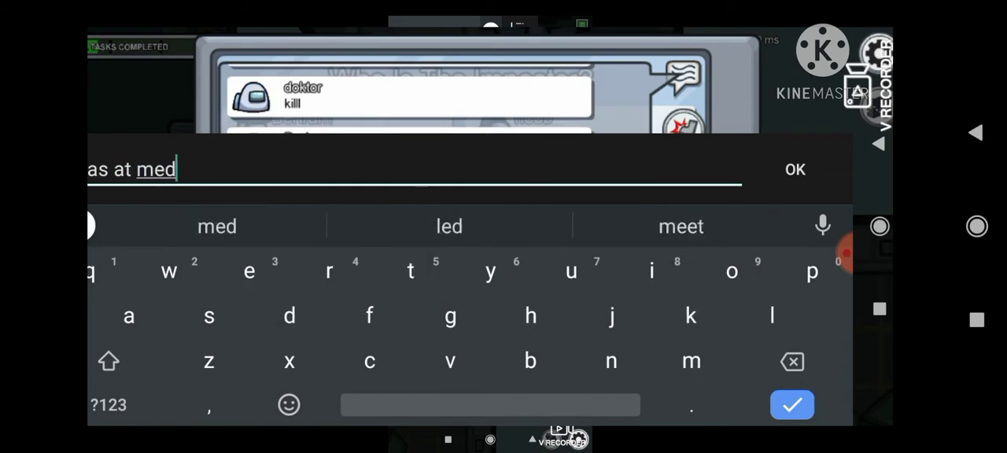
key("Return")
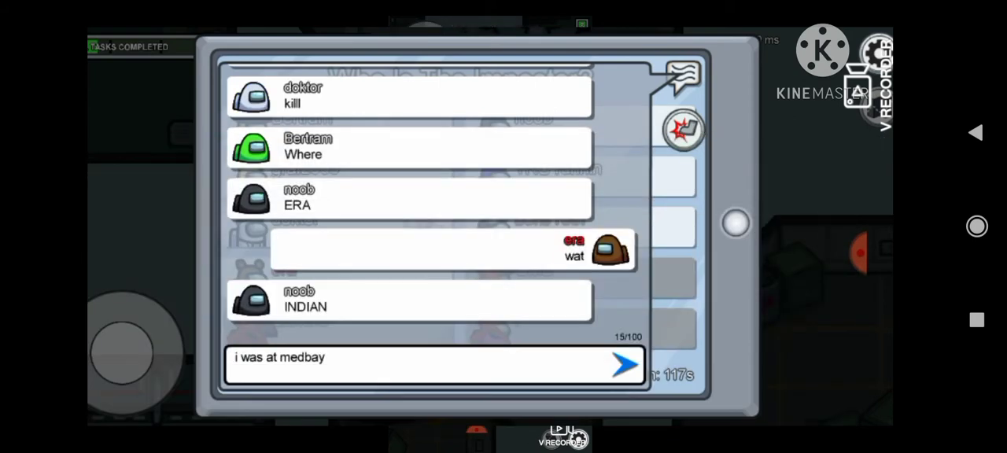
left_click(625, 364)
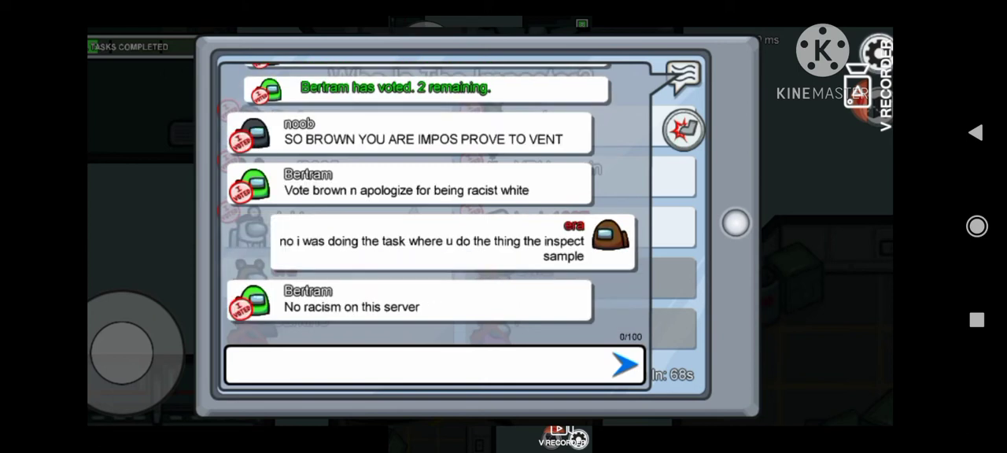
scroll(433, 204, "up", 5)
scroll(432, 204, "up", 5)
scroll(432, 204, "up", 5)
scroll(432, 205, "up", 5)
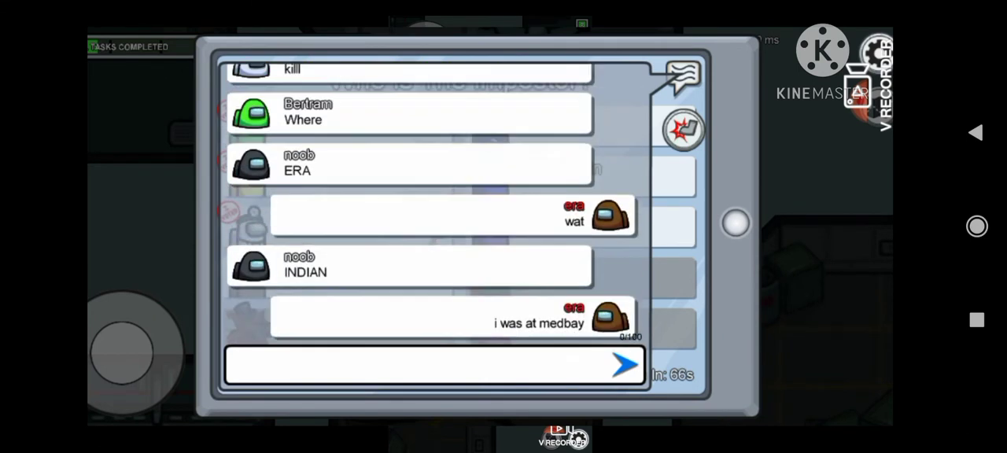
scroll(433, 204, "down", 5)
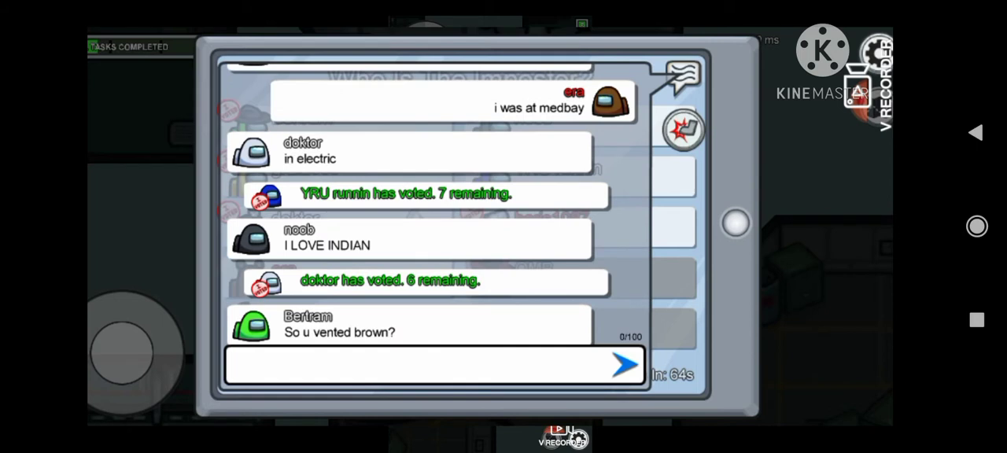
scroll(420, 205, "down", 3)
scroll(419, 205, "down", 2)
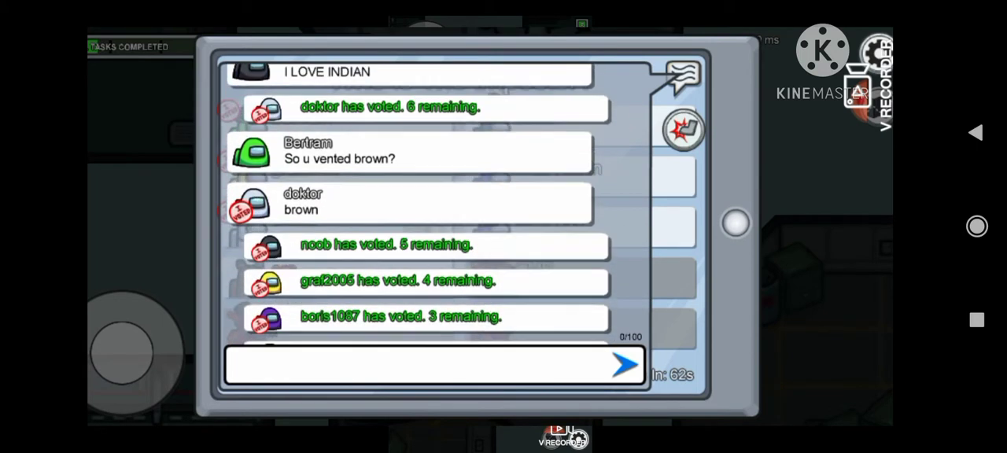
scroll(419, 205, "up", 2)
scroll(420, 205, "up", 4)
scroll(433, 205, "up", 3)
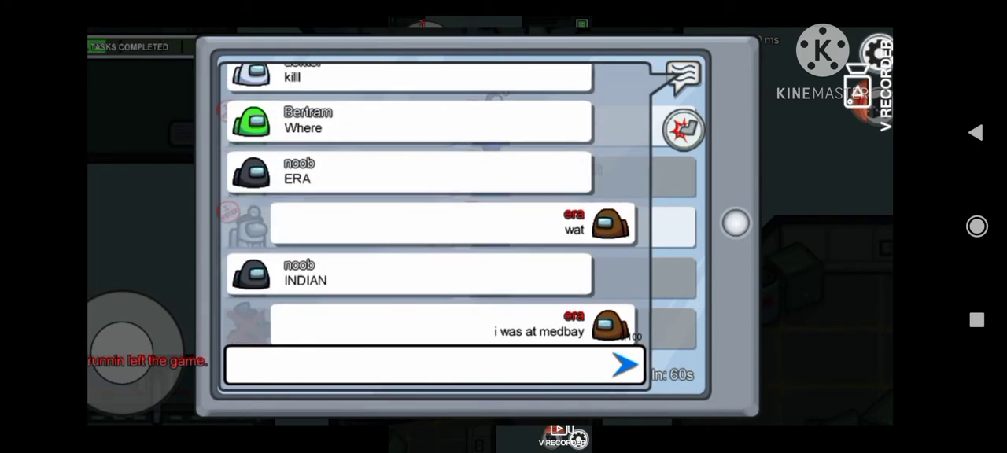
scroll(410, 205, "down", 1)
scroll(419, 205, "down", 5)
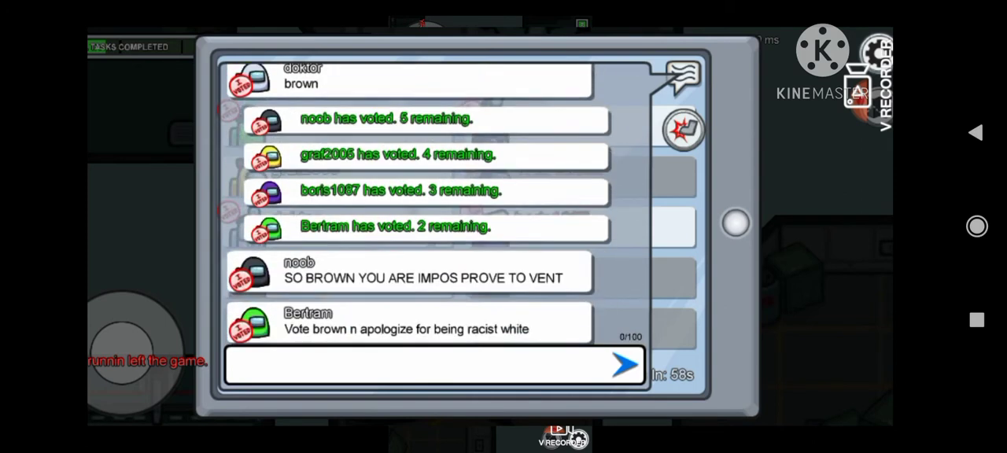
scroll(420, 205, "down", 3)
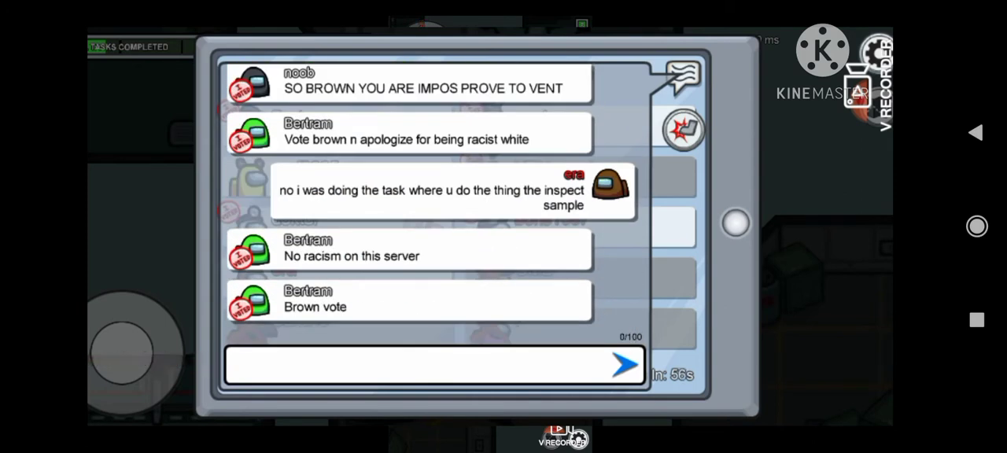
key("Escape")
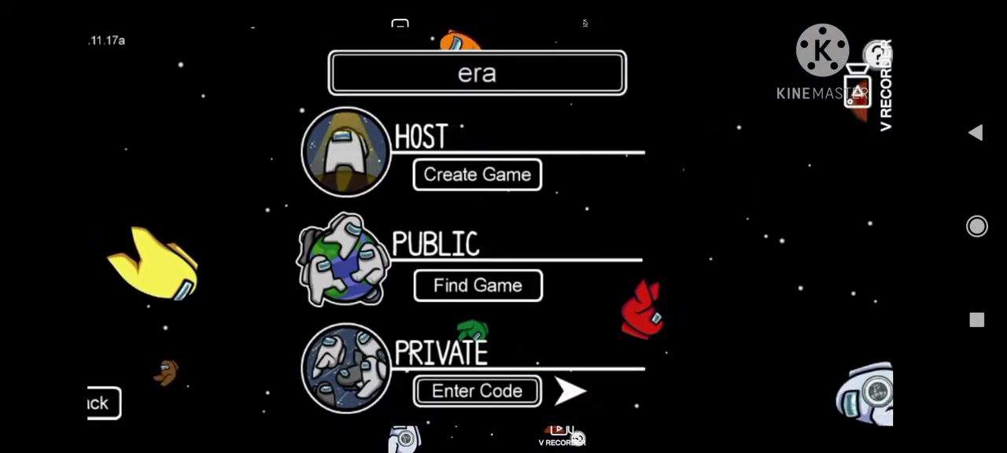
left_click(477, 286)
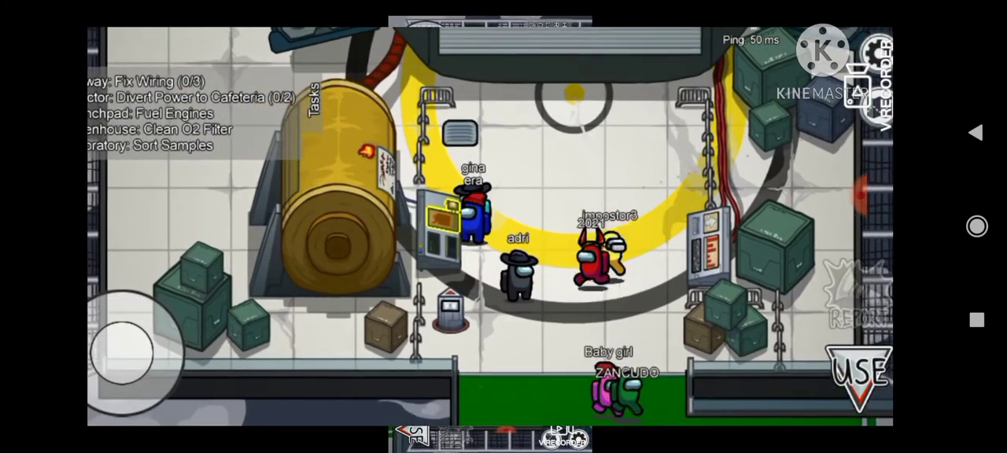
Step: Start the refuel task in the new MIRA HQ match
left_click(859, 374)
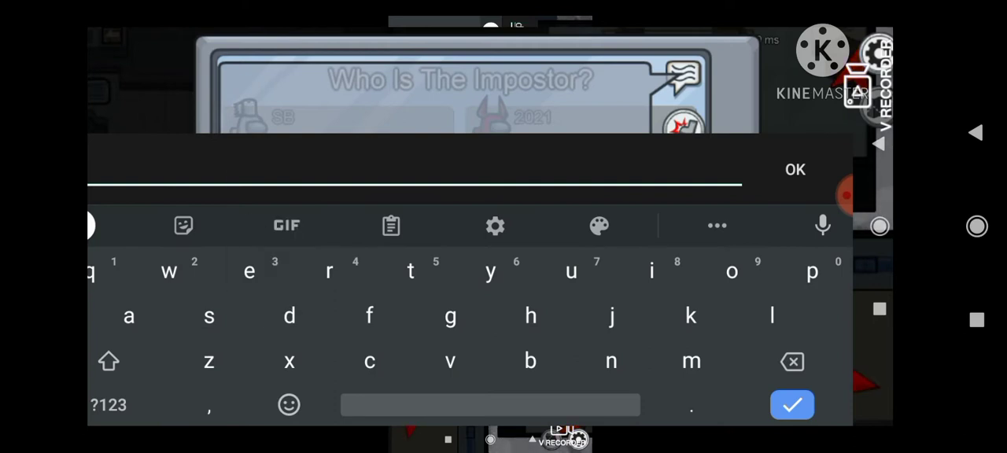
type("decontam")
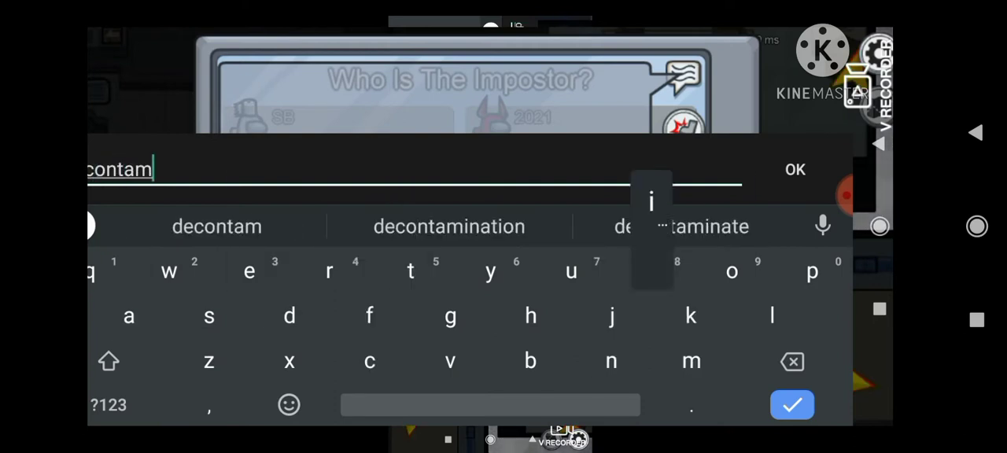
type("it")
Step: Fix a typo and send 'decontamination' to the meeting chat
key("BackSpace")
type("n")
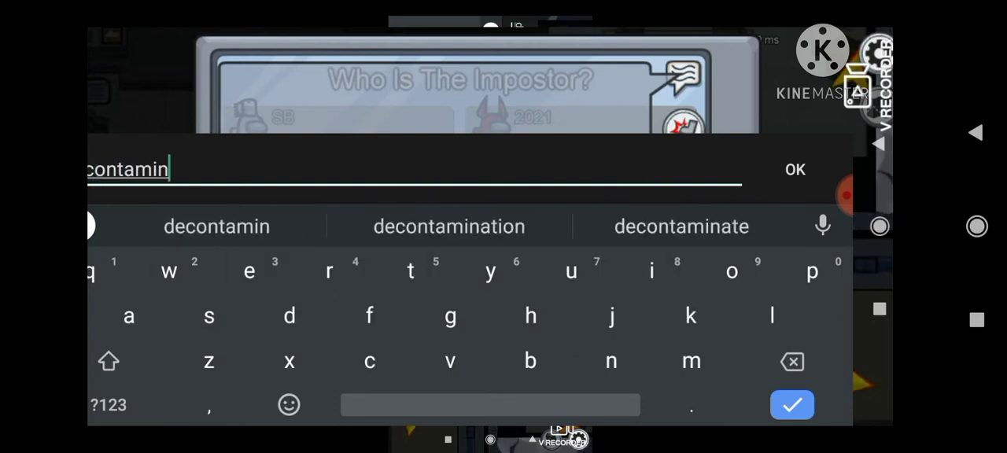
type("atio")
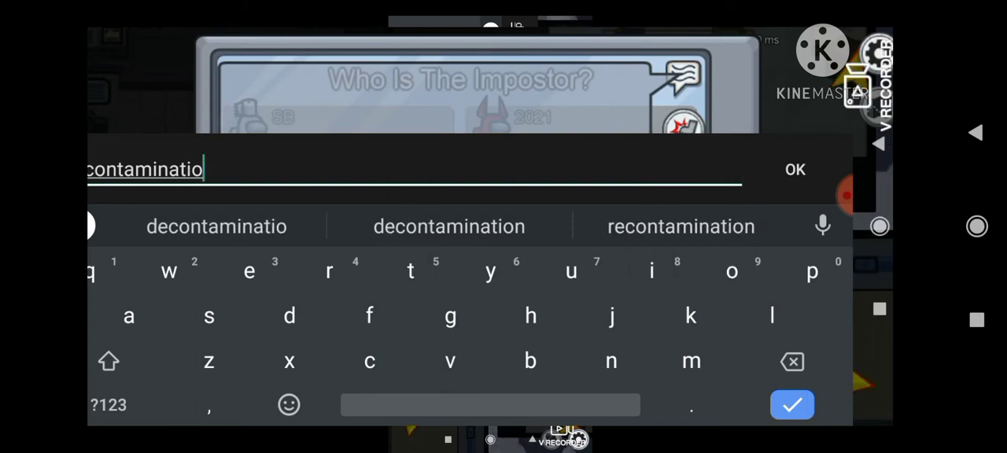
type("n")
key("Return")
left_click(626, 364)
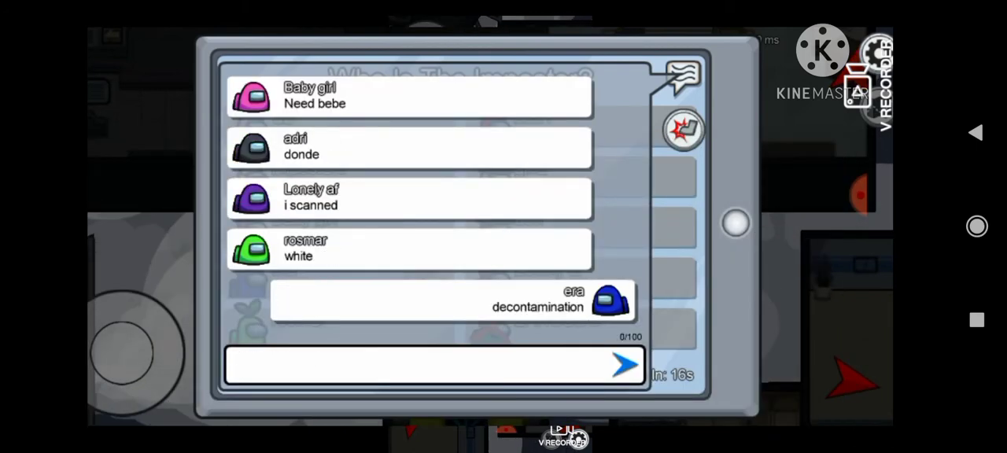
Step: Send 'purple safe' to the meeting chat
left_click(417, 365)
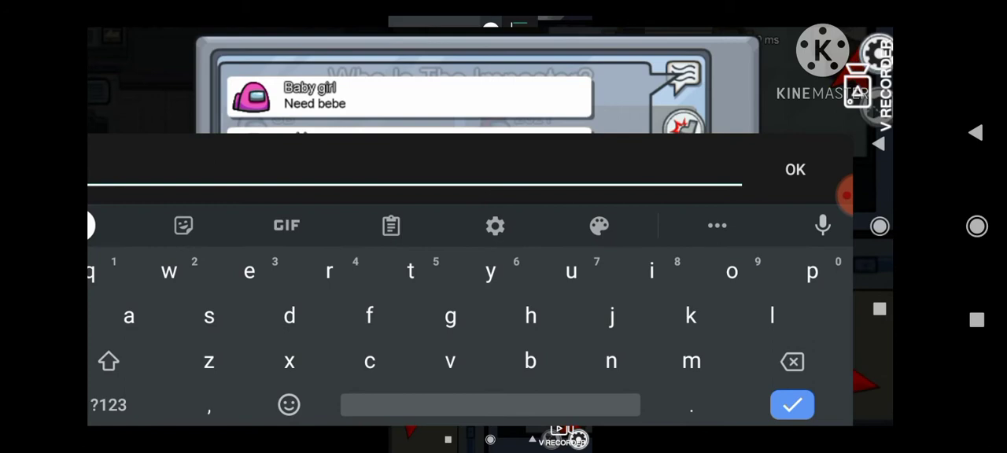
type("rple safe")
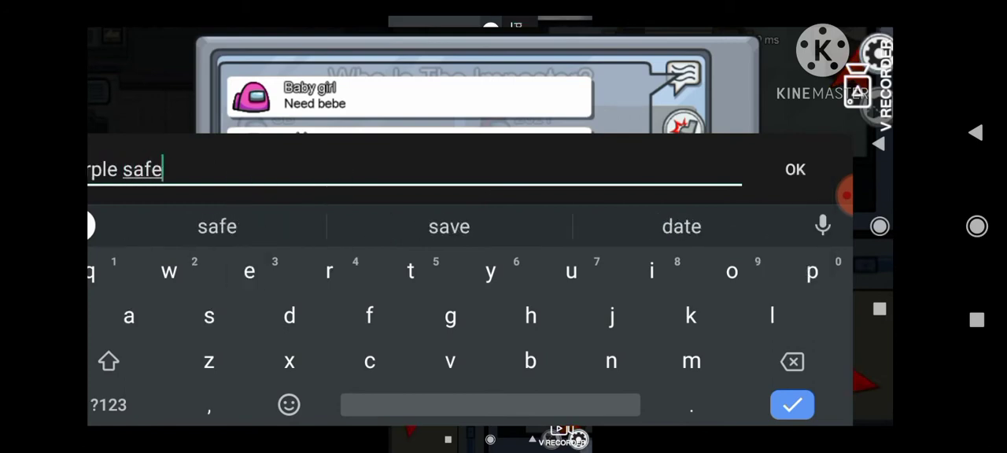
left_click(794, 170)
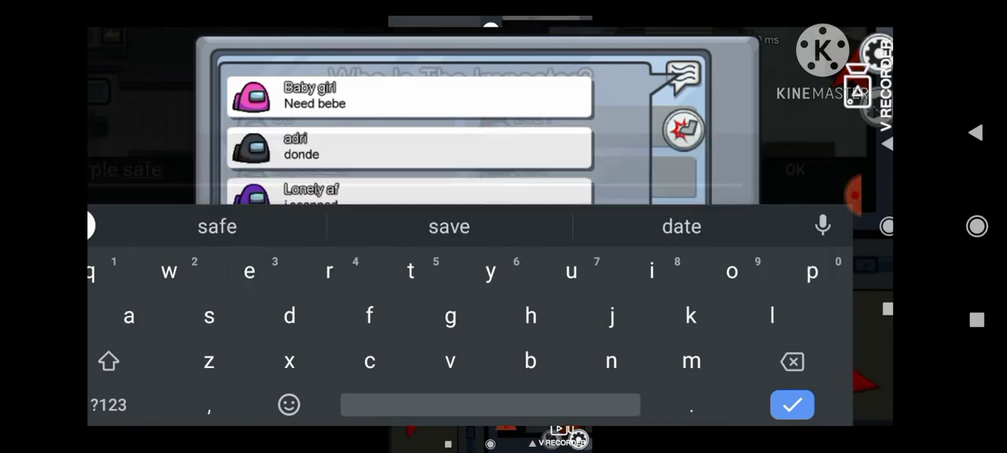
left_click(625, 364)
left_click(417, 365)
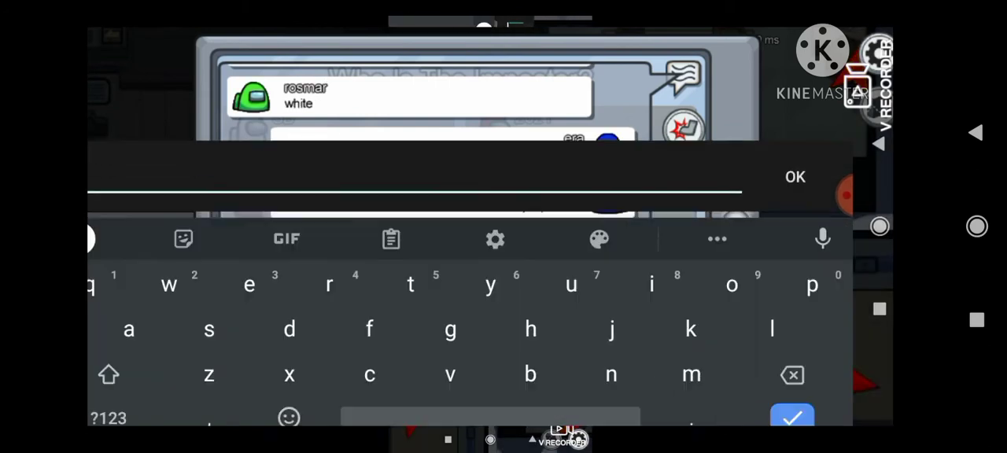
left_click(794, 169)
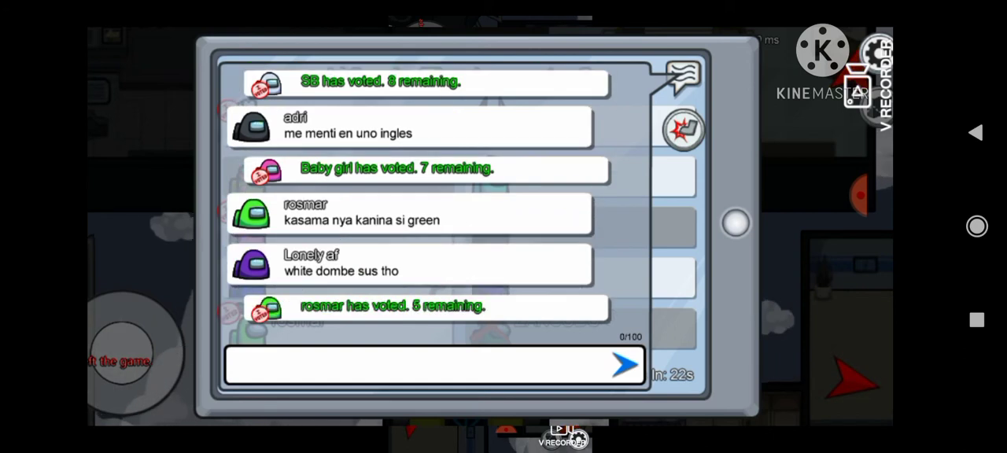
scroll(409, 204, "up", 5)
scroll(409, 204, "up", 1)
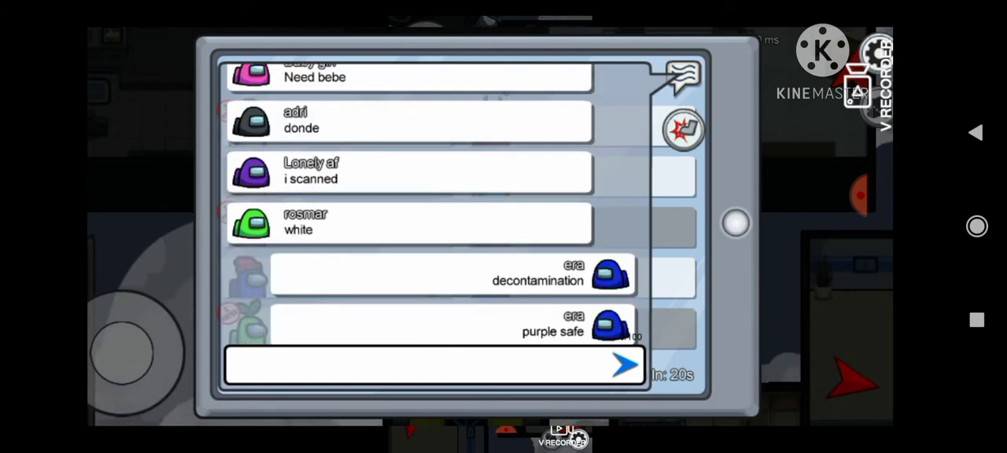
scroll(410, 205, "up", 5)
scroll(409, 205, "up", 3)
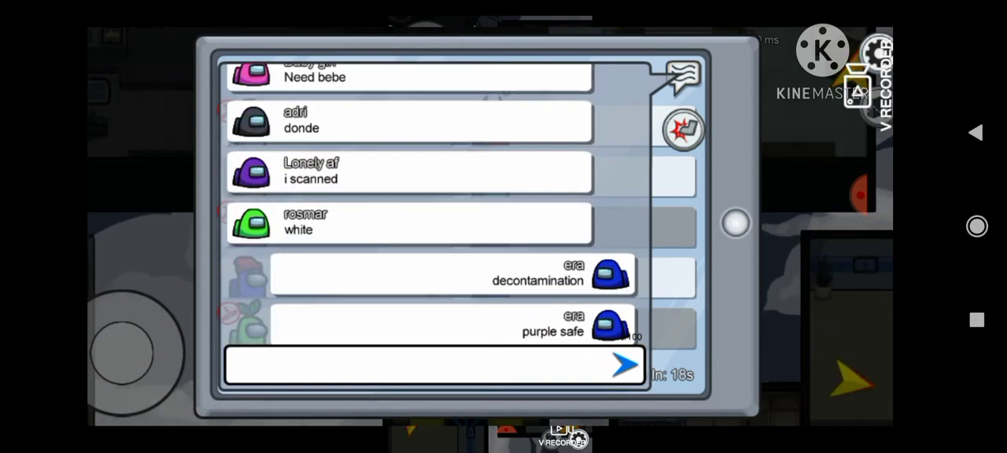
scroll(410, 205, "down", 5)
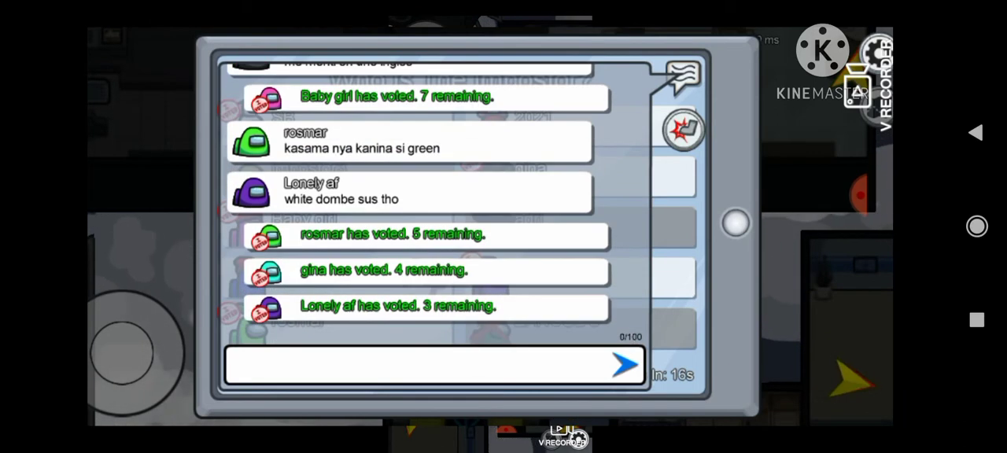
scroll(409, 205, "up", 3)
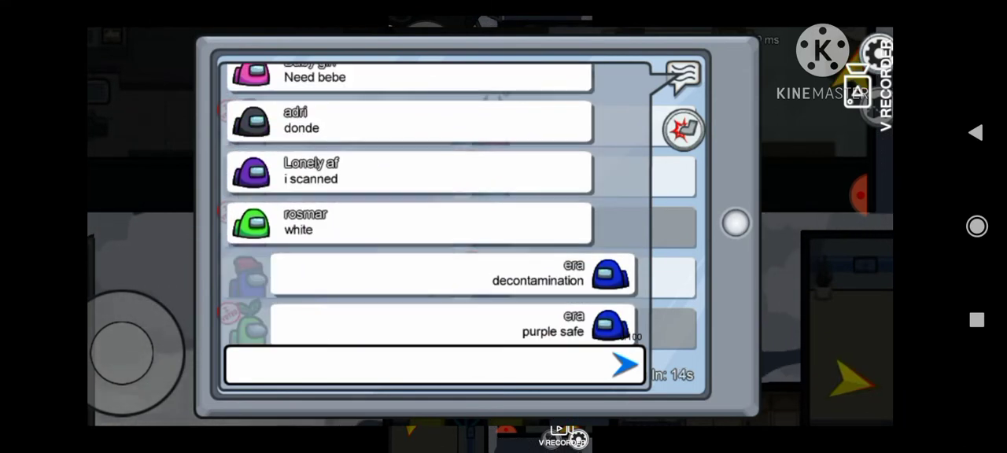
scroll(409, 204, "down", 5)
Step: Vote for SB as the impostor, then reopen the meeting chat
left_click(683, 76)
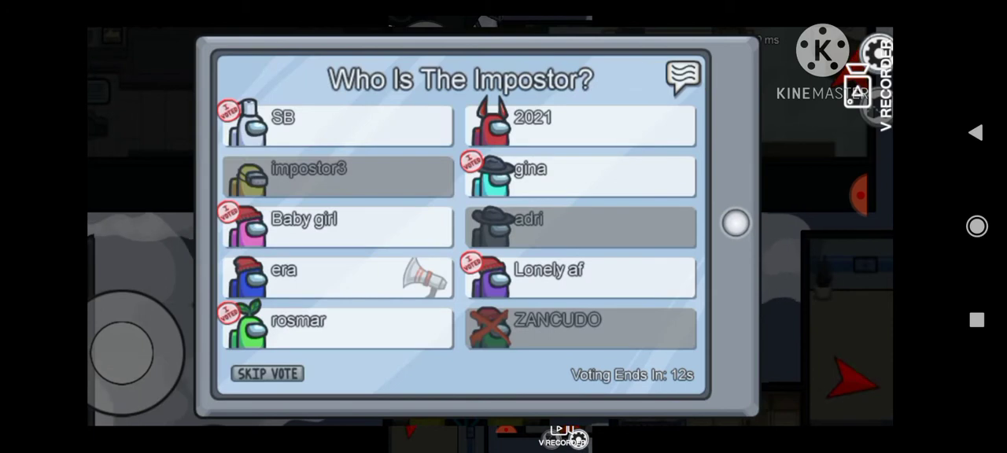
left_click(338, 126)
left_click(387, 125)
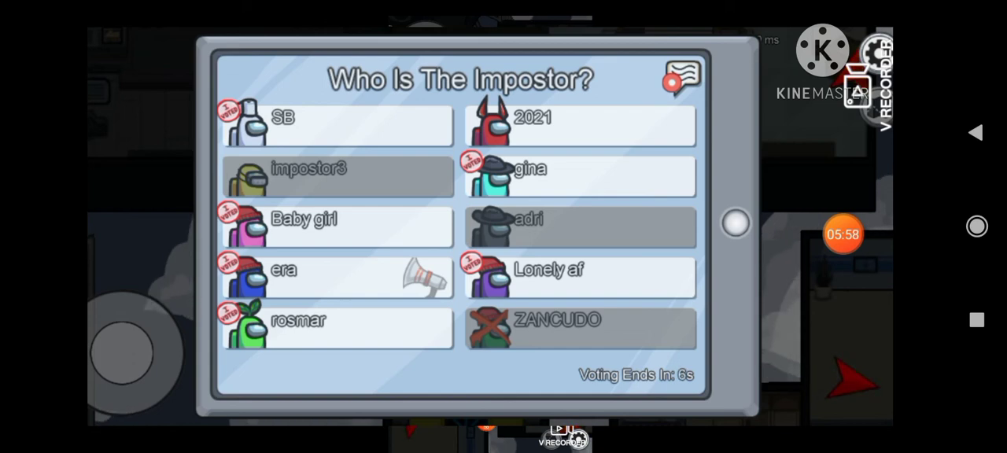
left_click(683, 77)
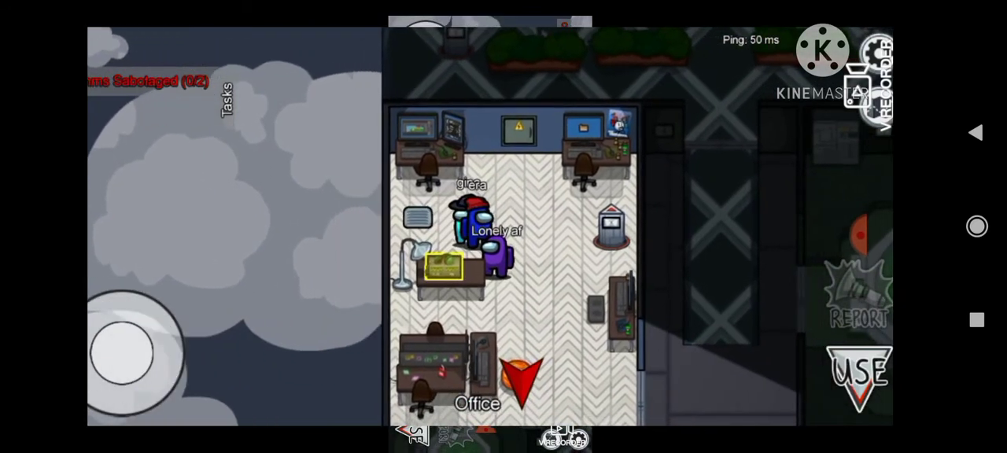
Step: Try backup codes 22417 and 15512 on the Office comms keypad
left_click(859, 376)
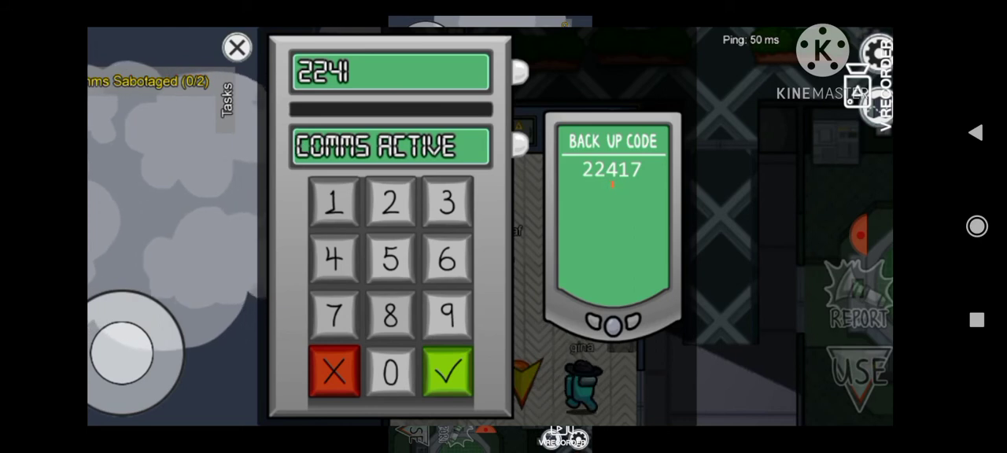
left_click(334, 315)
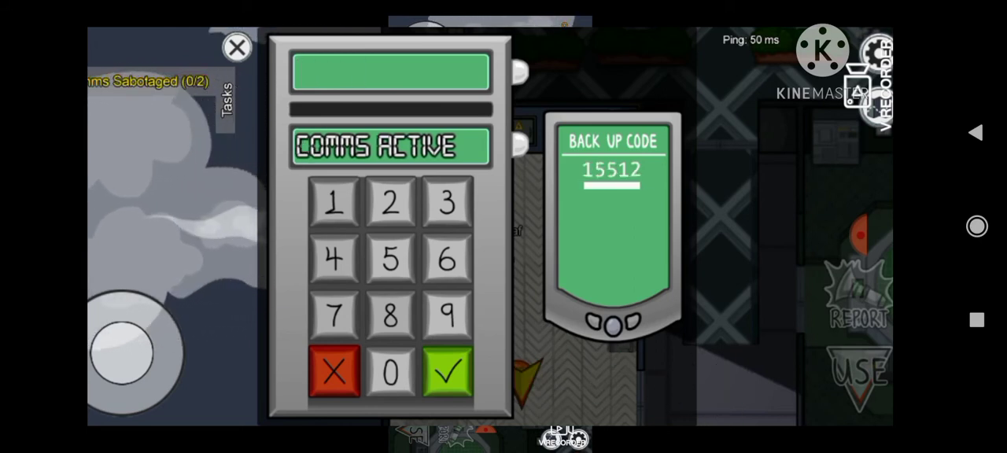
left_click(334, 202)
left_click(390, 258)
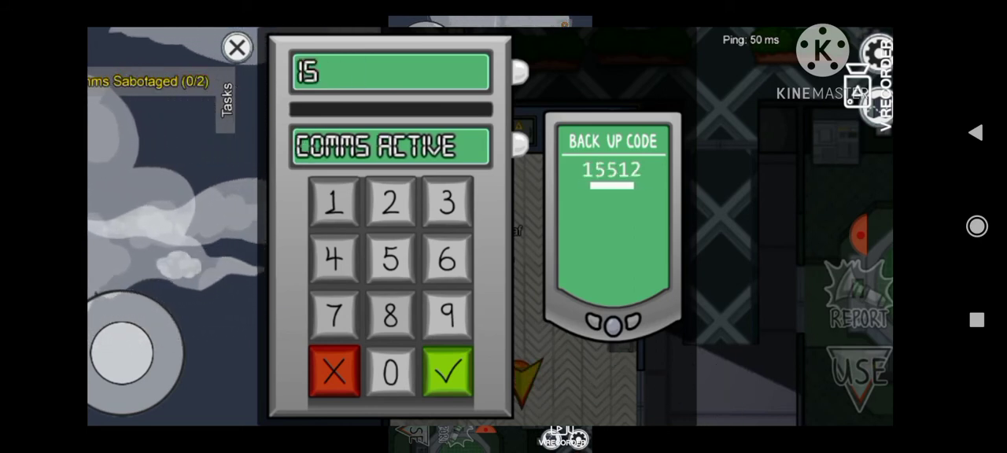
left_click(334, 203)
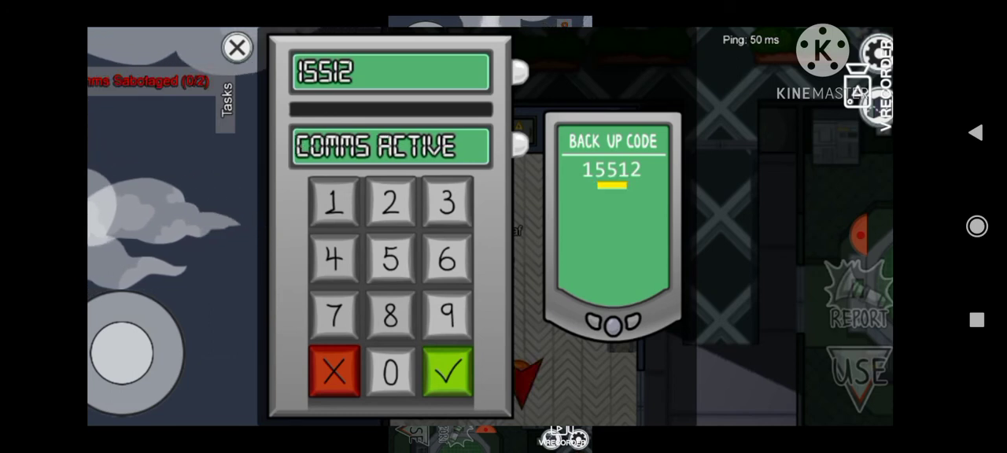
left_click(448, 370)
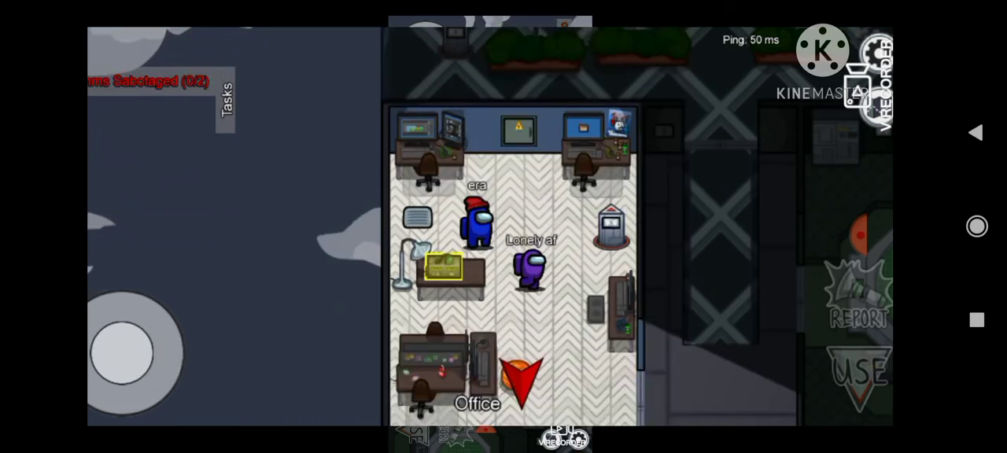
mouse_move(154, 358)
left_mouse_down()
mouse_move(116, 362)
mouse_move(131, 339)
left_mouse_up()
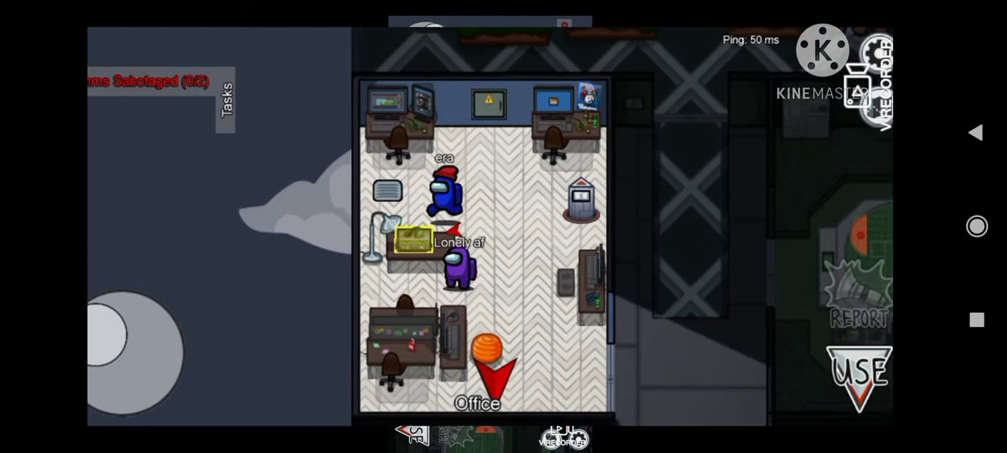
Step: Enter backup code 46588 to restore comms, then walk out of Office
left_click(859, 376)
type("465")
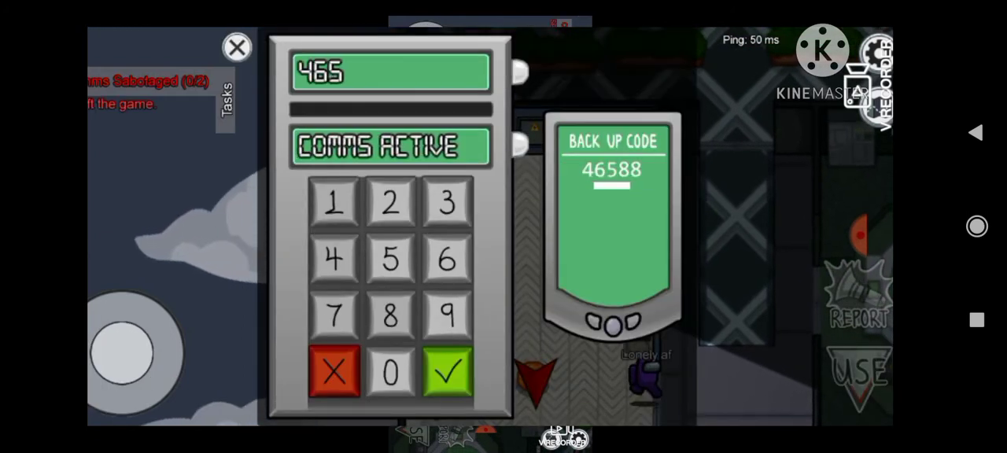
left_click(390, 315)
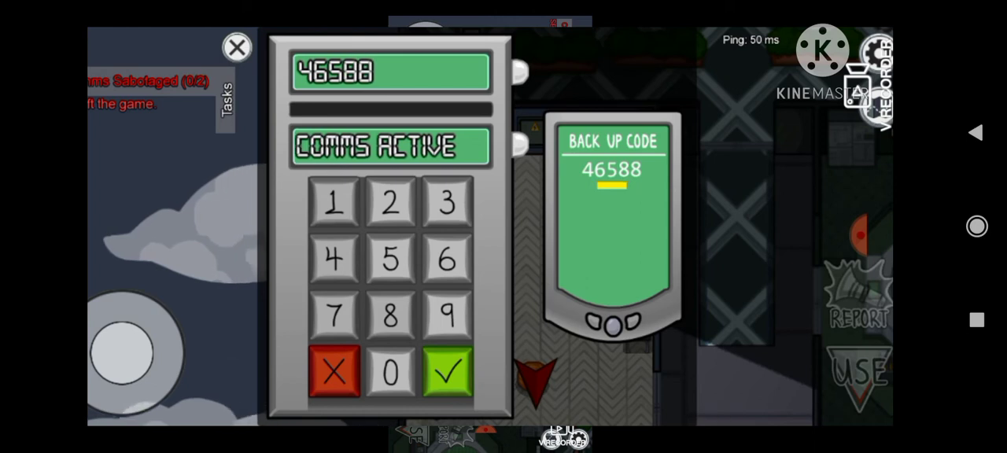
left_click(447, 370)
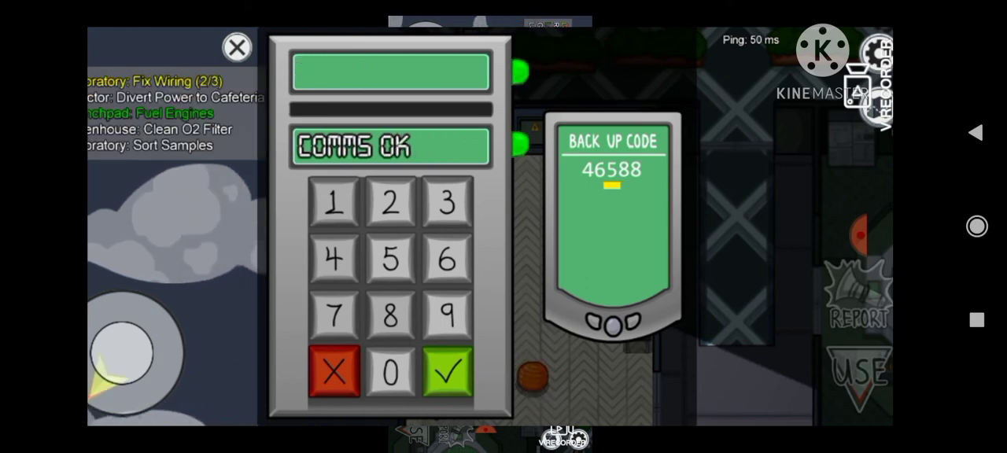
left_click_drag(122, 353, 143, 376)
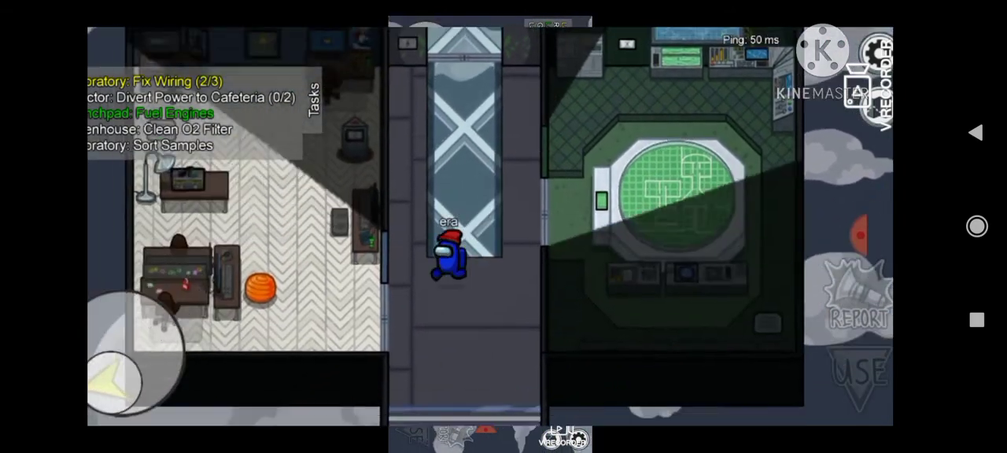
Step: Walk down the glass corridor into Greenhouse until Victory appears
left_click_drag(148, 373, 116, 383)
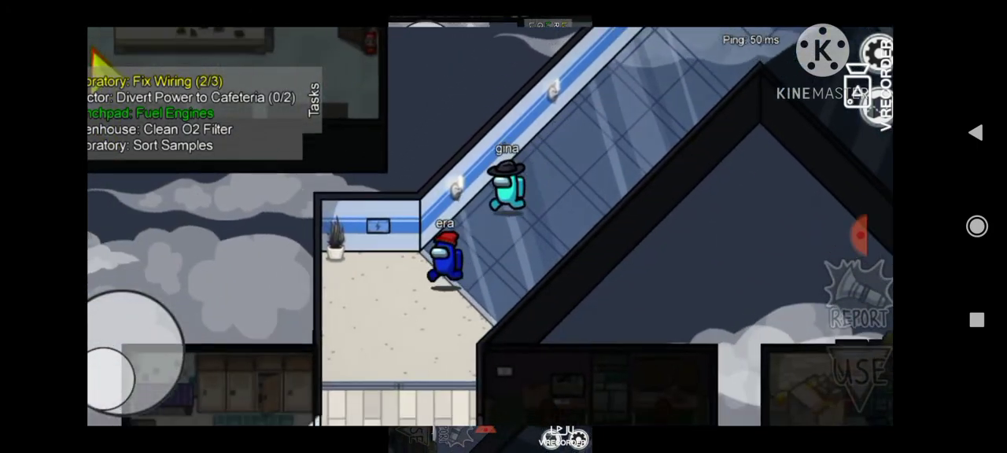
mouse_move(106, 369)
left_mouse_down()
mouse_move(138, 325)
mouse_move(119, 321)
left_mouse_up()
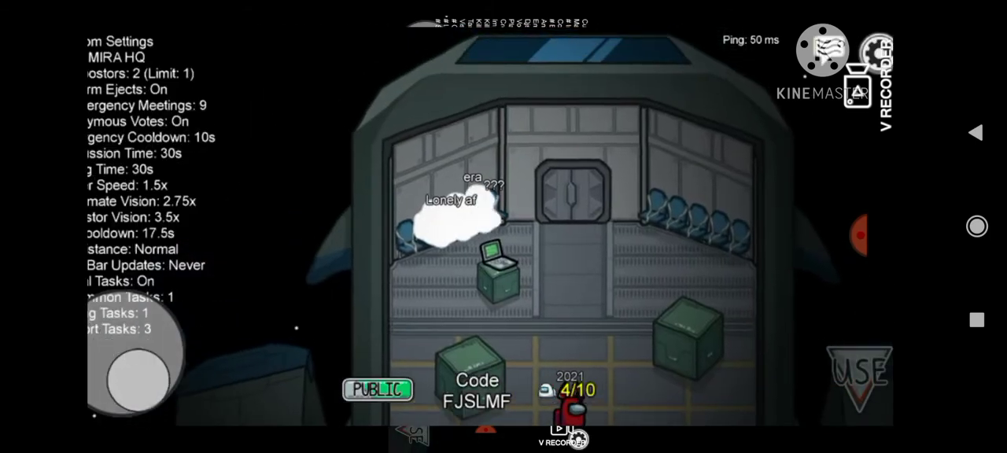
Step: Walk the blue crewmate to the laptop and open the customization menu
left_click_drag(137, 380, 122, 352)
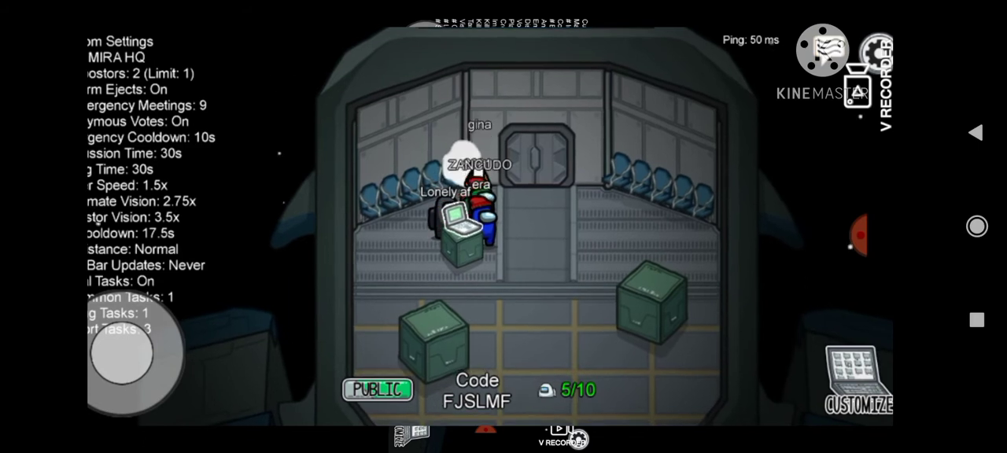
left_click(857, 381)
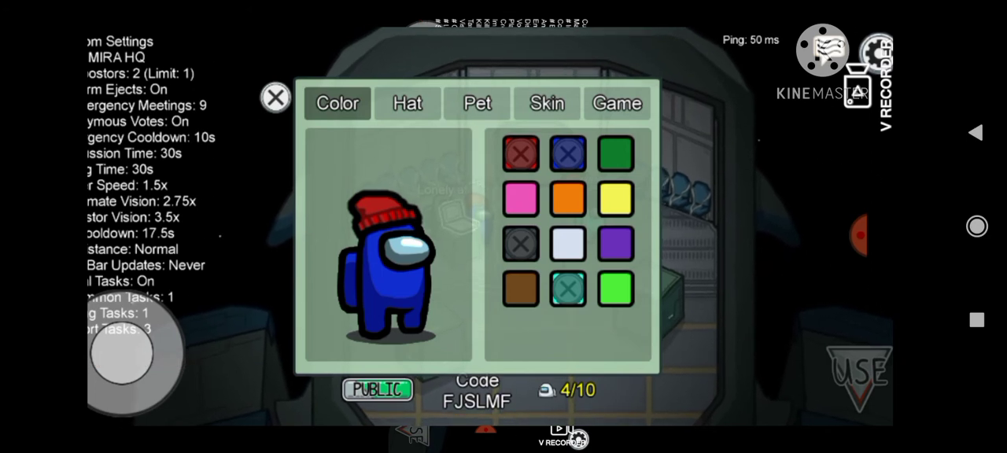
Step: Try on goggles and the toilet paper roll, then put the red beanie back on
left_click(407, 104)
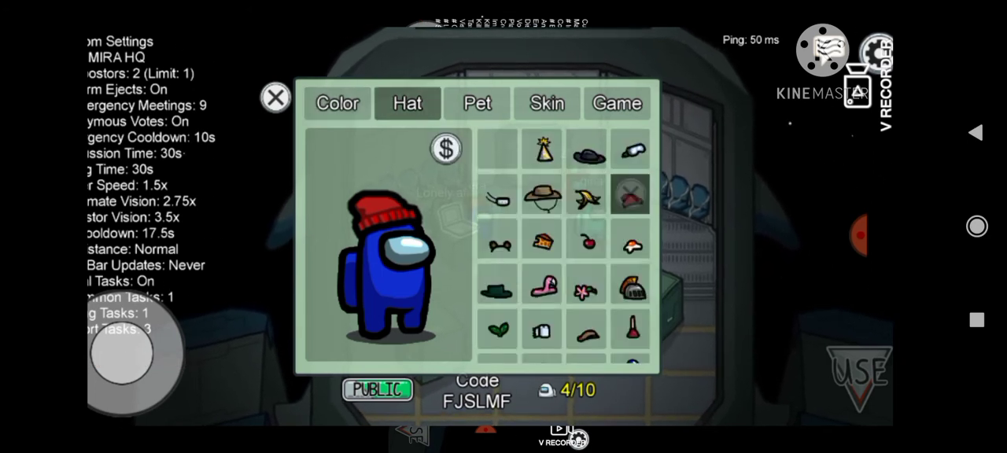
left_click(633, 150)
left_click(337, 103)
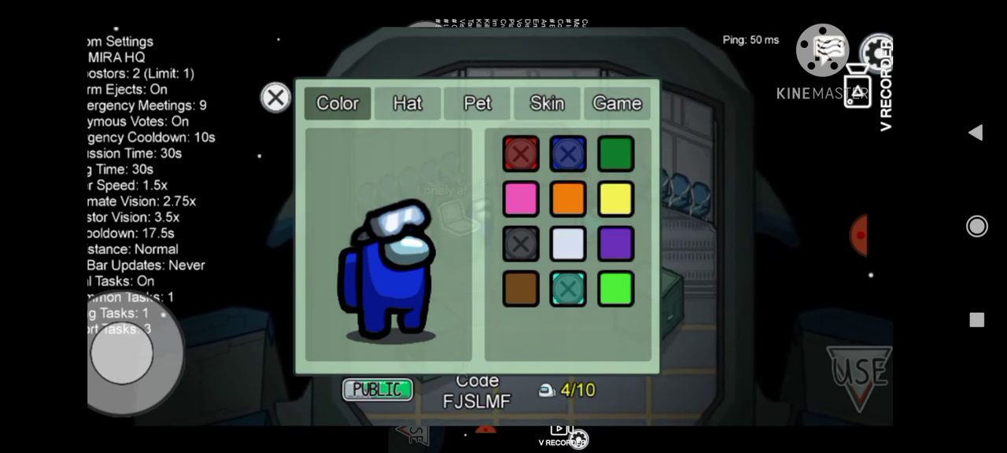
left_click(407, 103)
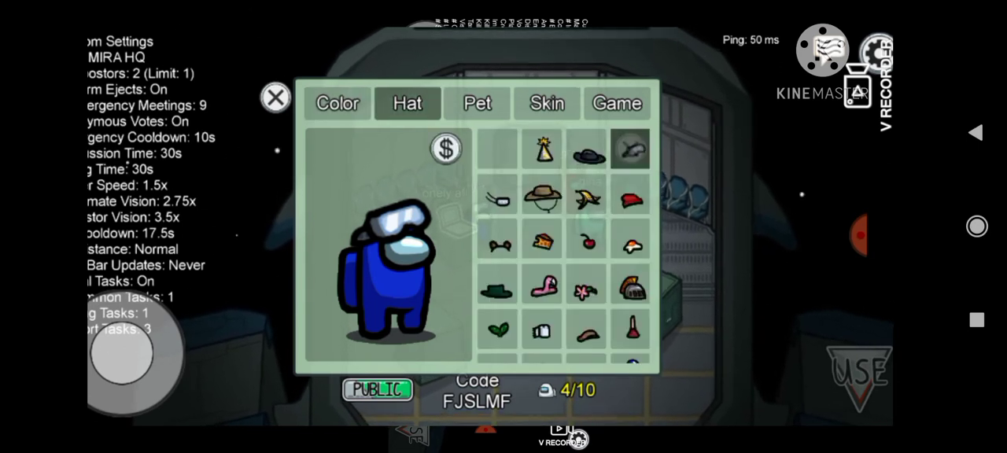
left_click(543, 329)
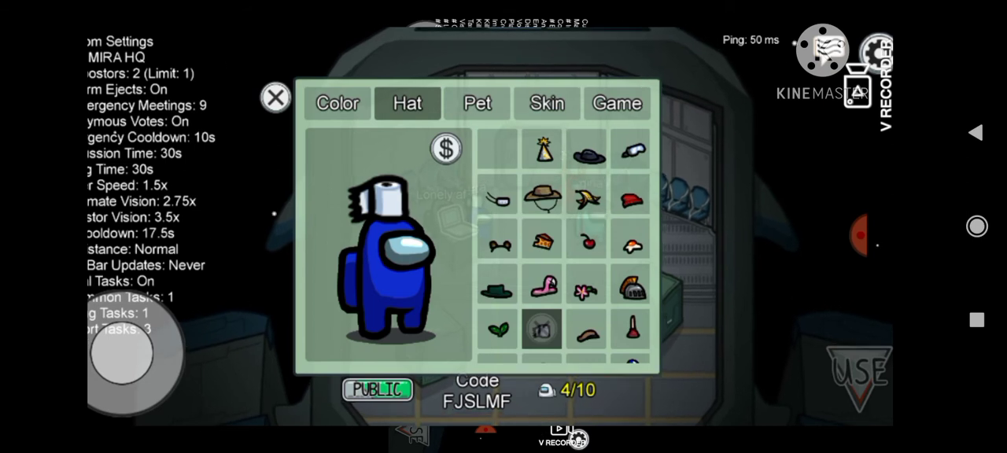
left_click(630, 195)
Step: Close the customization panel, reopen it, and close it again
left_click(275, 98)
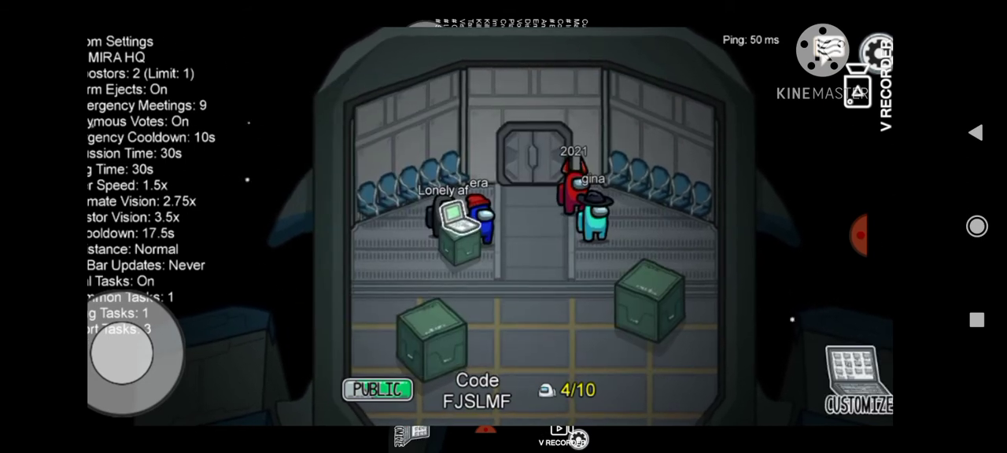
left_click(858, 378)
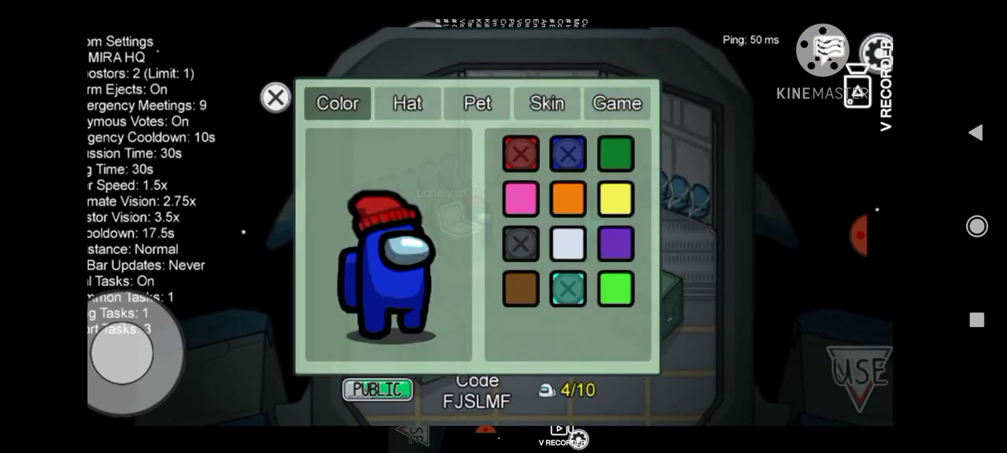
left_click(276, 97)
Step: Leave MIRA HQ via Leave Game and join a public Skeld lobby with 5 of 10 players
left_click(877, 53)
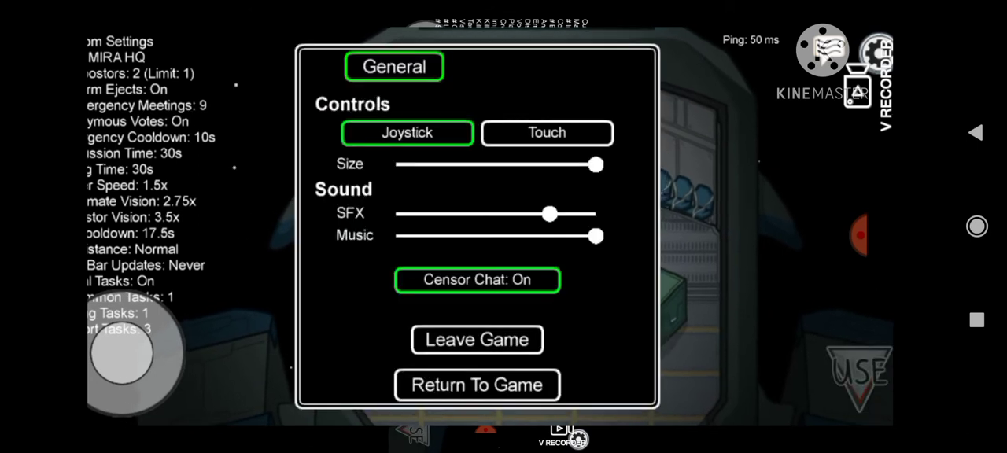
left_click(476, 339)
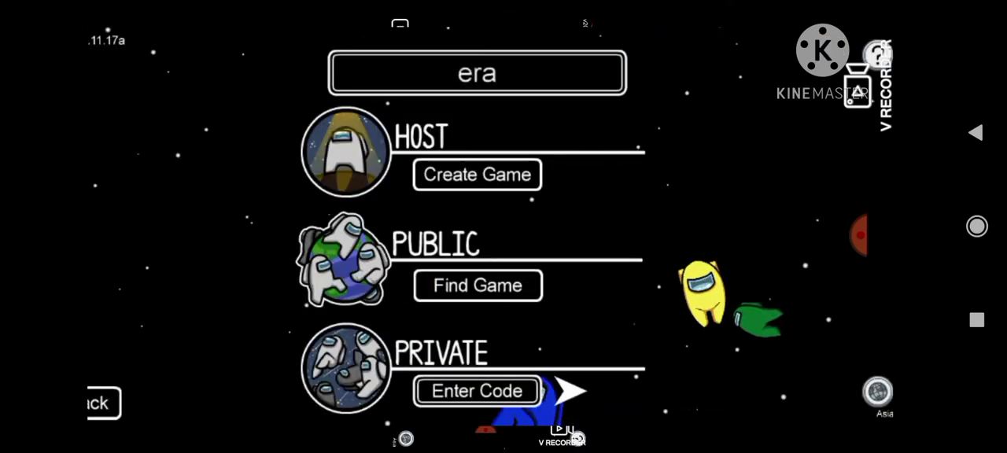
left_click(478, 285)
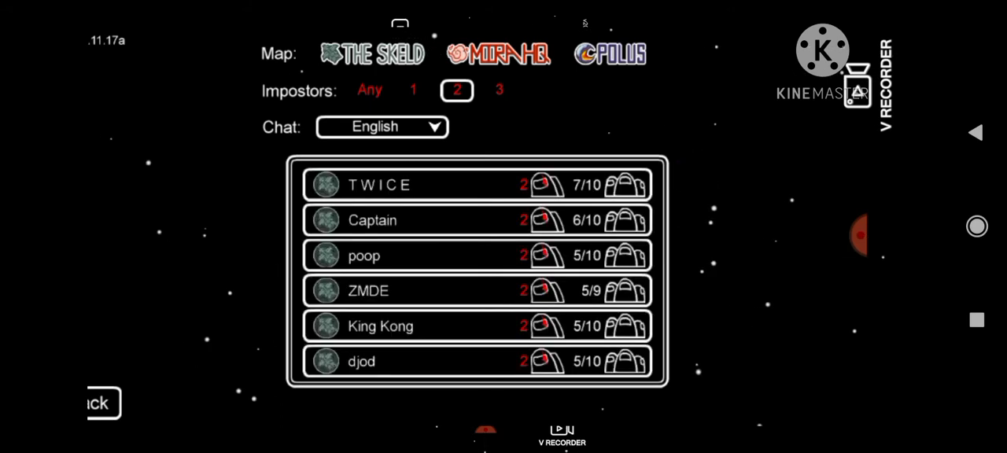
left_click(378, 291)
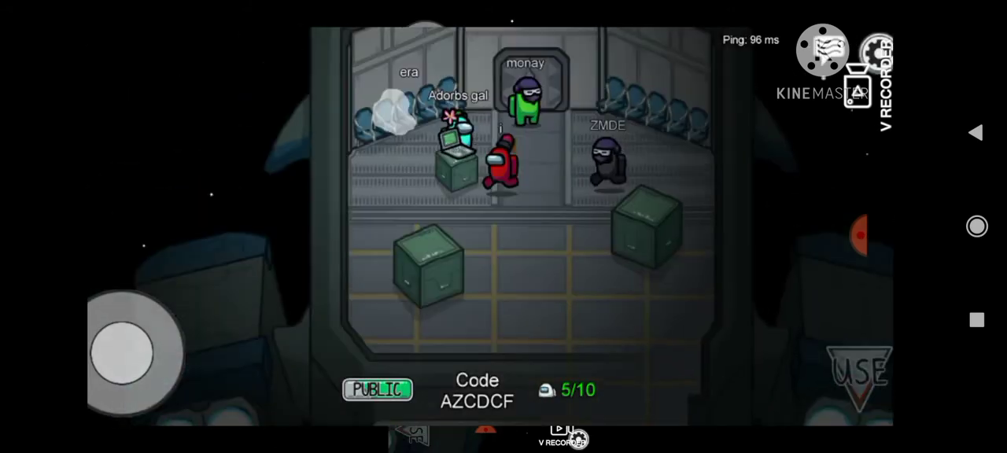
left_click_drag(147, 373, 122, 354)
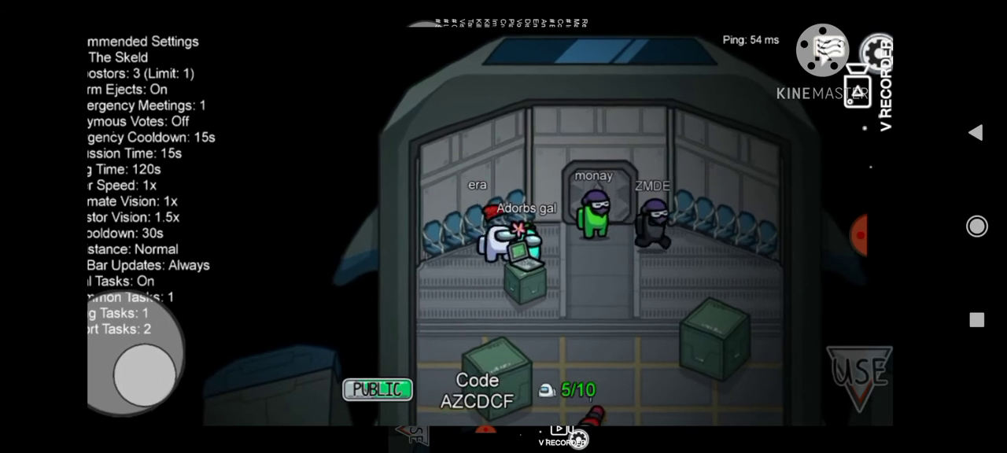
left_click(857, 381)
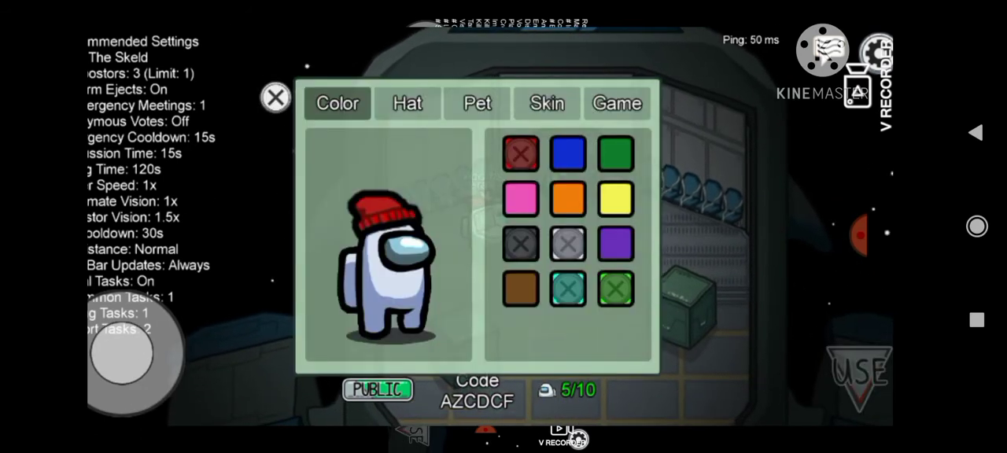
left_click(408, 103)
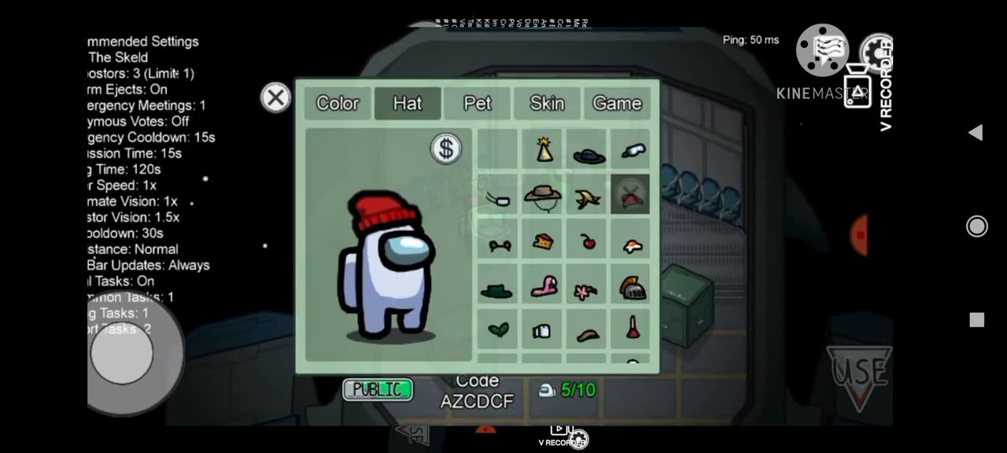
left_click(275, 98)
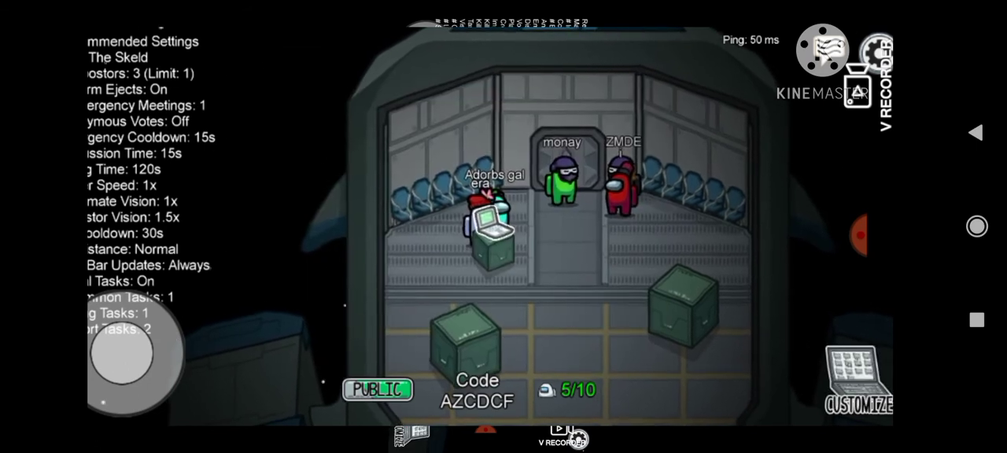
mouse_move(122, 354)
left_mouse_down()
mouse_move(152, 342)
mouse_move(134, 386)
left_mouse_up()
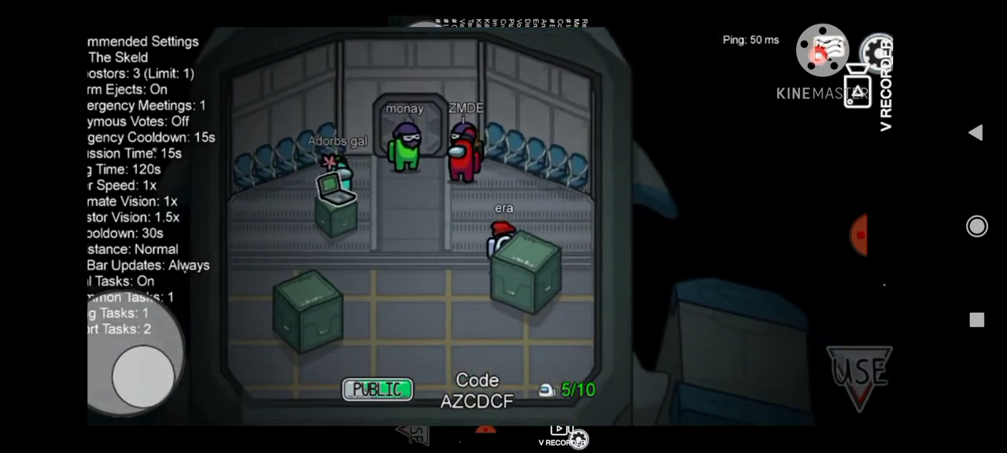
Step: Open and close the lobby chat, then bring up the game settings menu
left_click(822, 51)
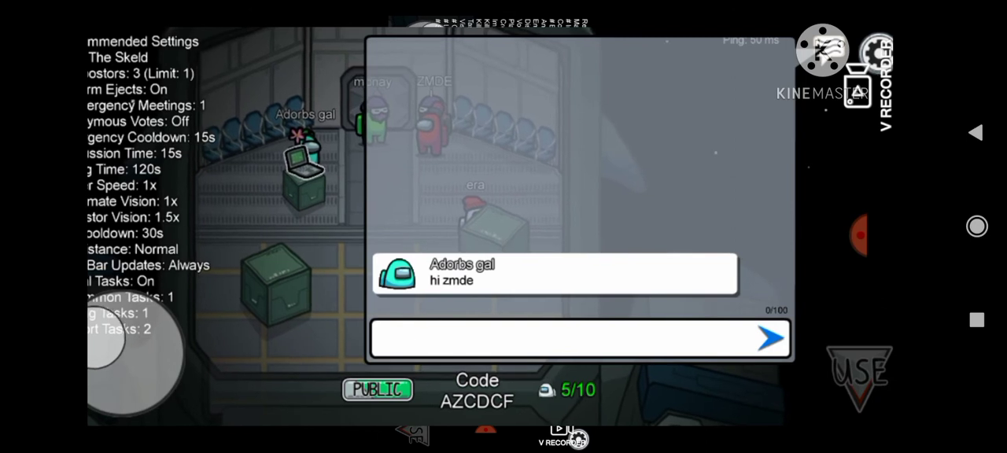
left_click(822, 52)
left_click(876, 54)
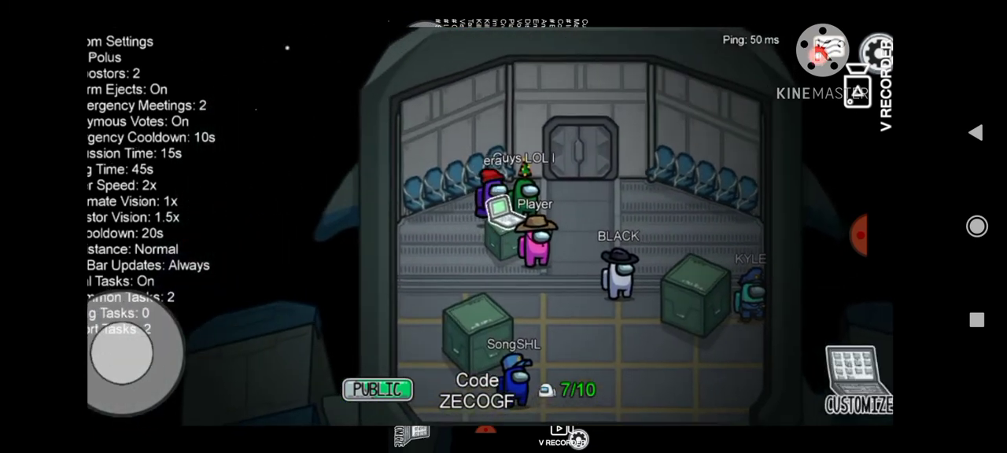
Step: Make the crewmate black with a fedora, then bring up the lobby chat
left_click(857, 381)
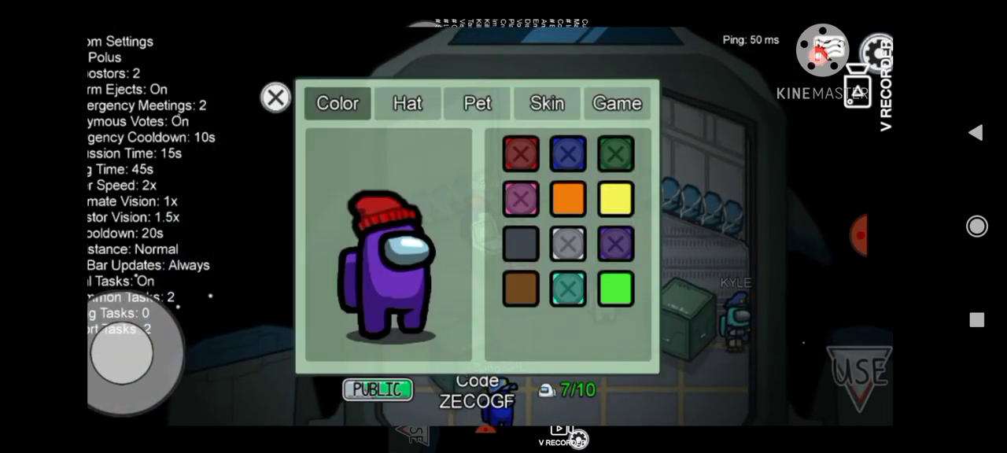
left_click(520, 243)
left_click(408, 103)
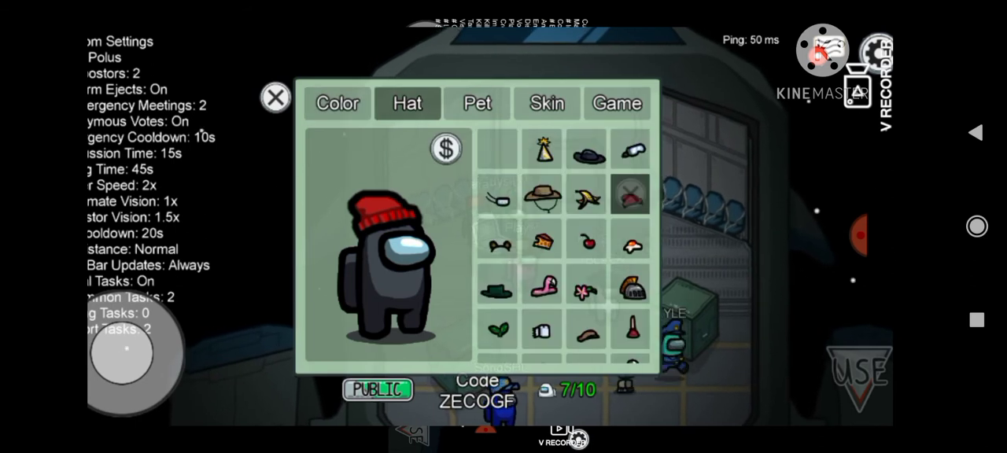
left_click(586, 147)
scroll(564, 244, "down", 5)
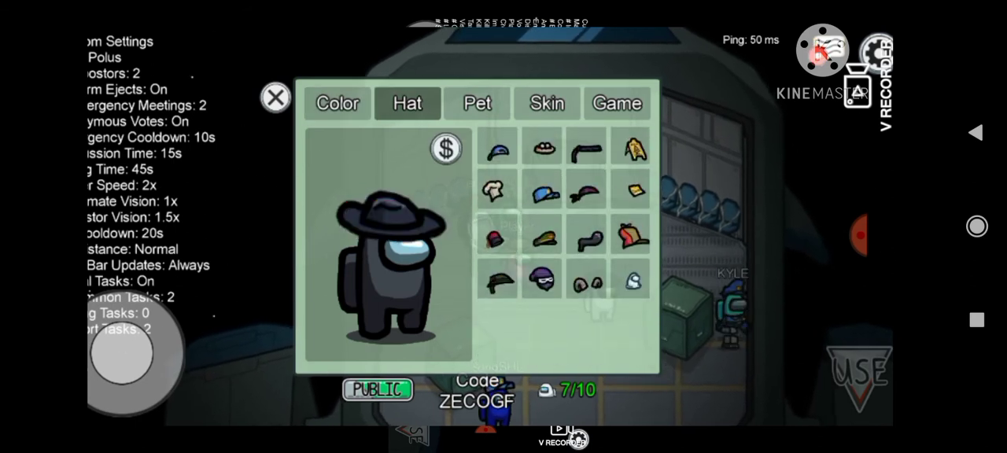
left_click(587, 147)
left_click(275, 97)
left_click(823, 49)
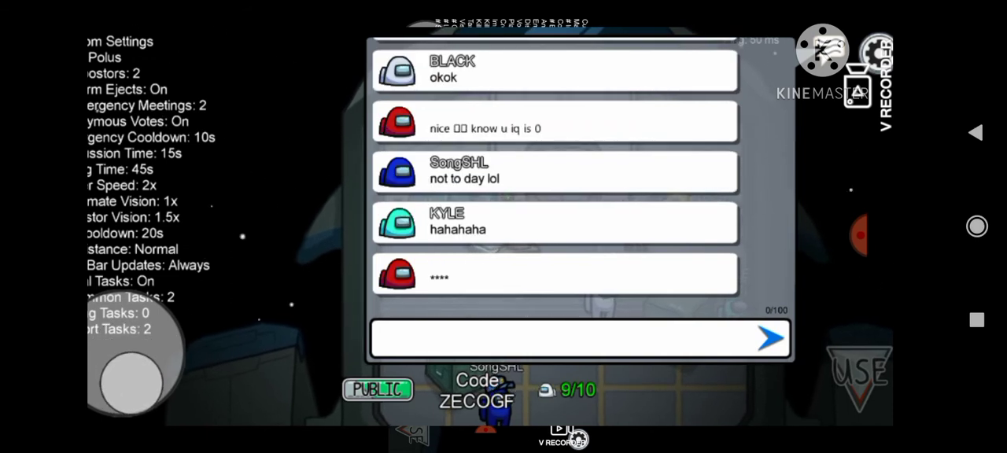
left_click_drag(129, 383, 149, 370)
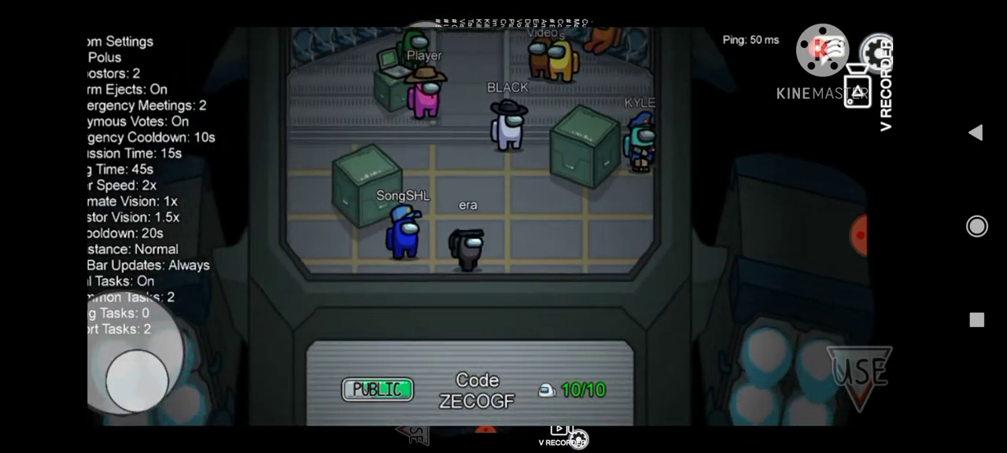
mouse_move(150, 370)
left_mouse_down()
mouse_move(126, 322)
mouse_move(150, 338)
mouse_move(118, 362)
left_mouse_up()
left_click(822, 48)
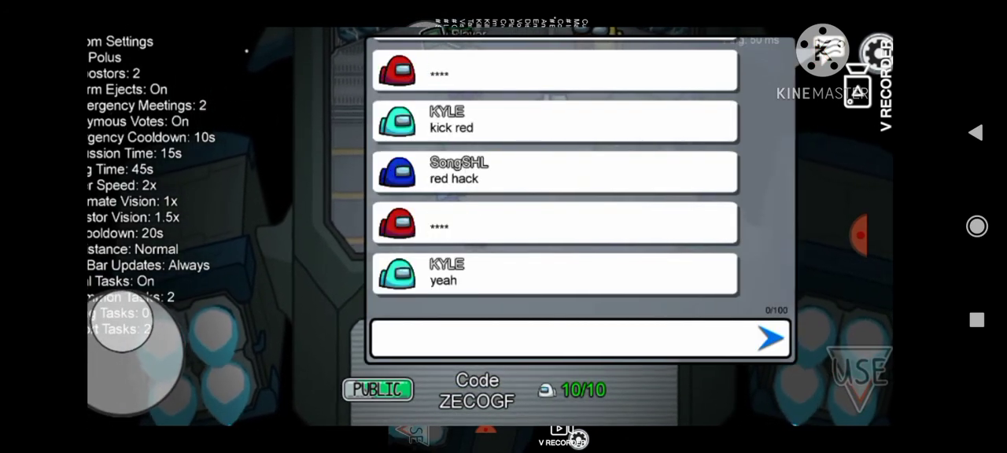
left_click(876, 53)
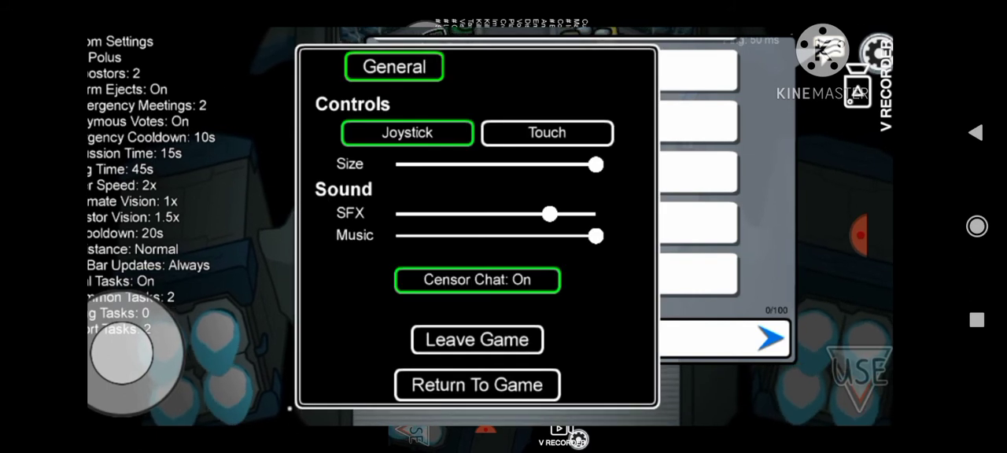
Step: Turn Censor Chat on in the settings and go back to the lobby chat box
left_click(477, 385)
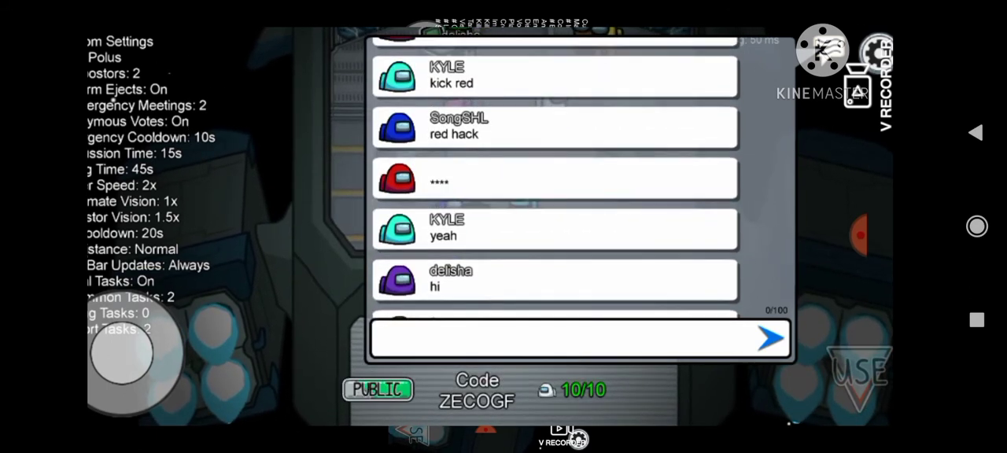
scroll(555, 181, "up", 3)
scroll(555, 177, "down", 3)
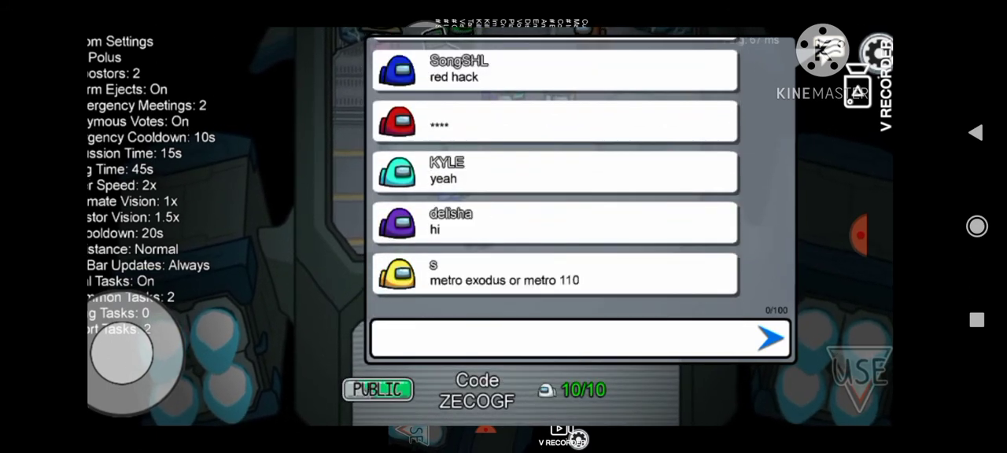
left_click(876, 54)
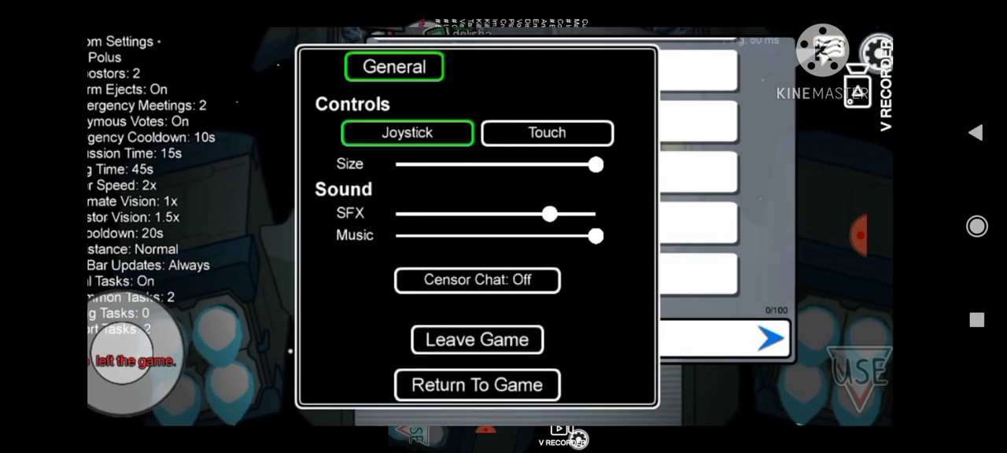
left_click(477, 280)
left_click(477, 385)
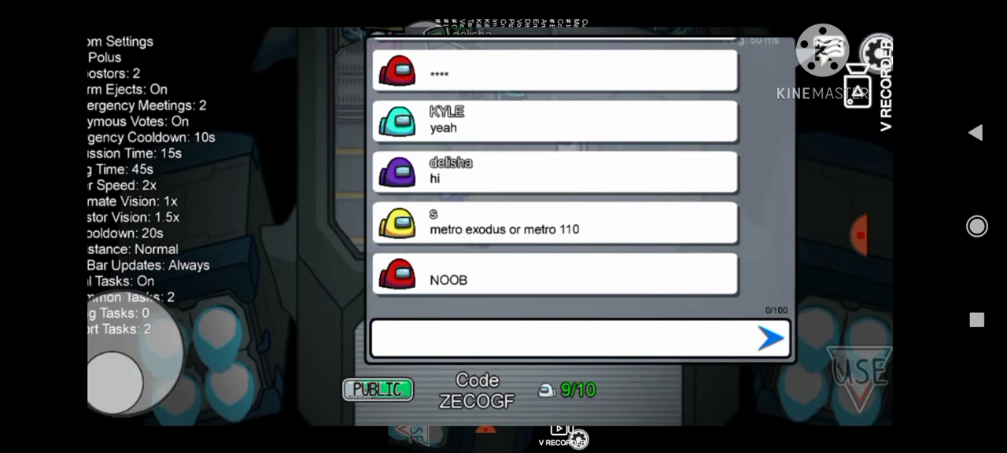
left_click(579, 338)
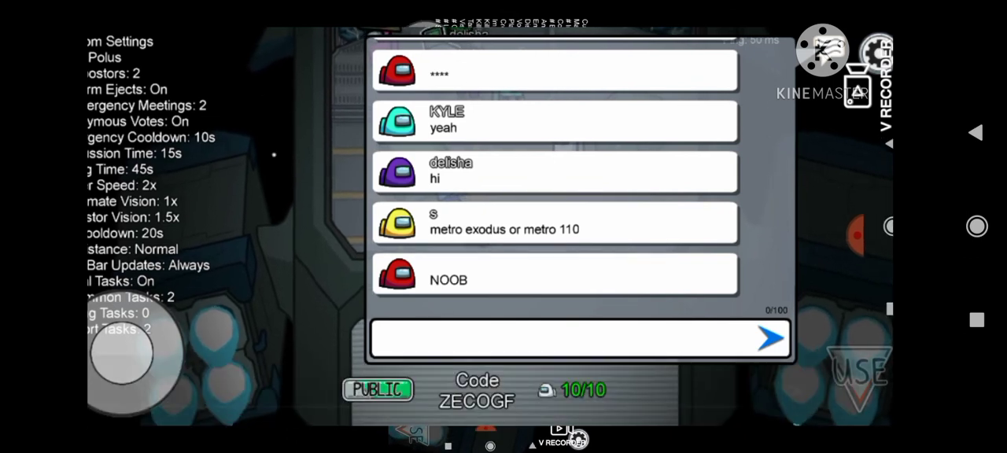
left_click(579, 338)
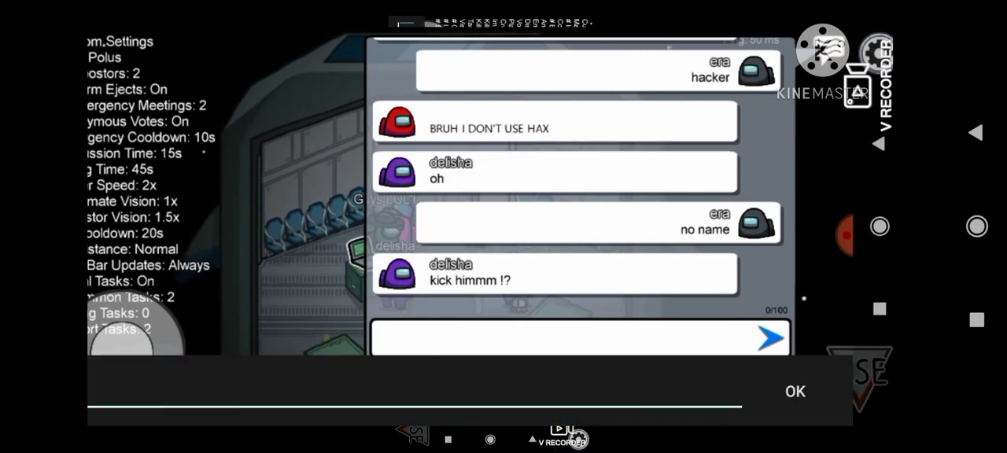
type("st")
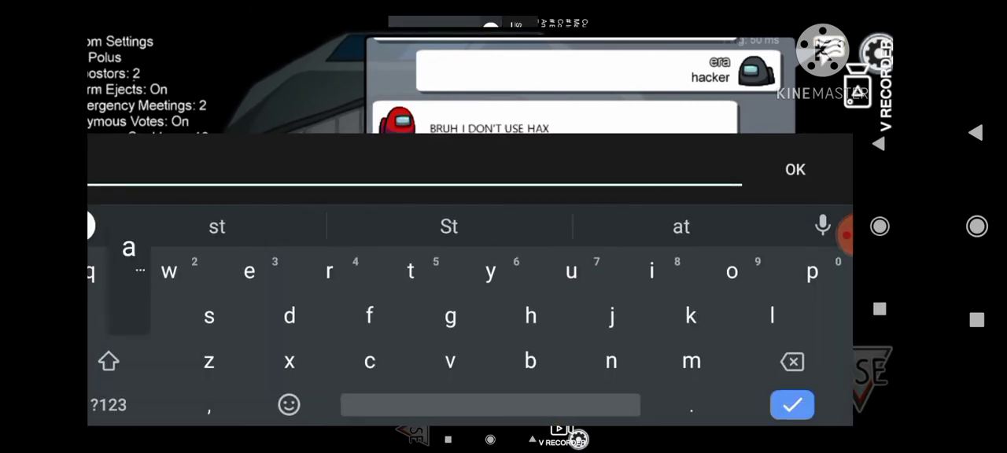
type("art")
Step: Send the message 'start' to the lobby chat
key("Return")
left_click(771, 339)
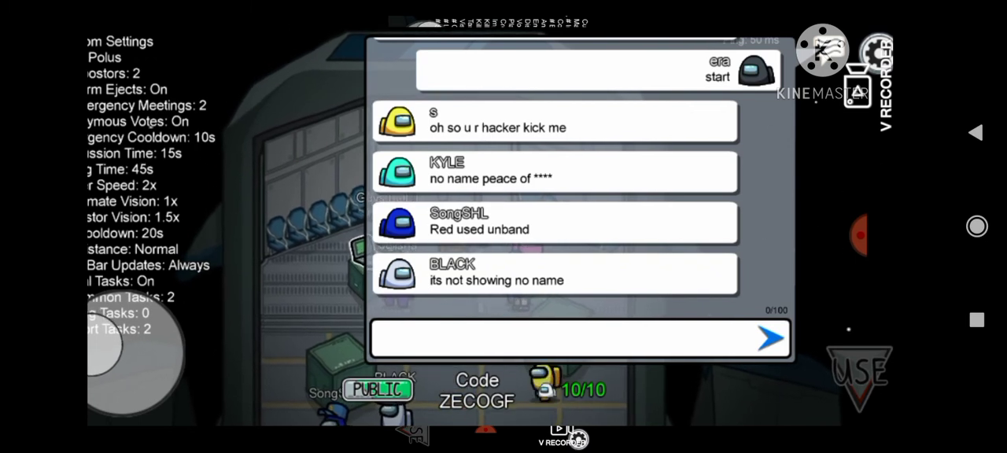
left_click_drag(99, 347, 101, 358)
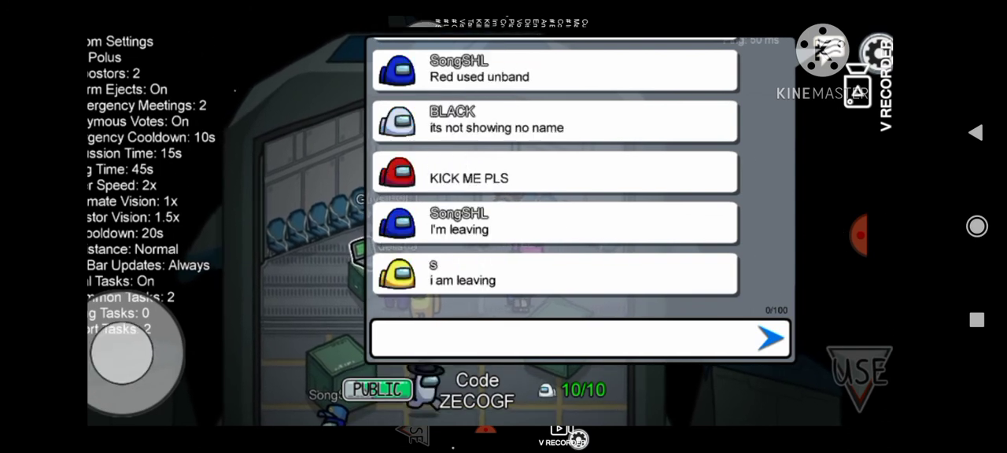
Step: Write and send 'leave red' in the lobby chat
left_click(562, 338)
type("a")
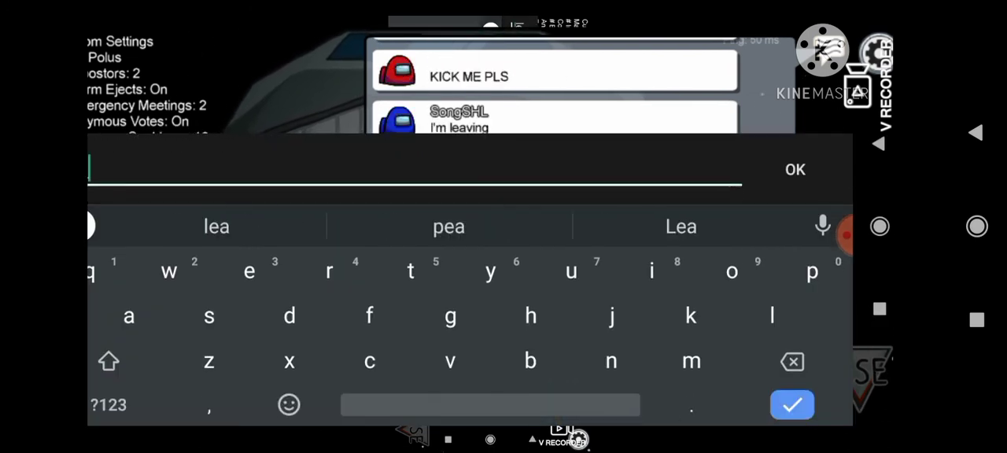
type("ve d")
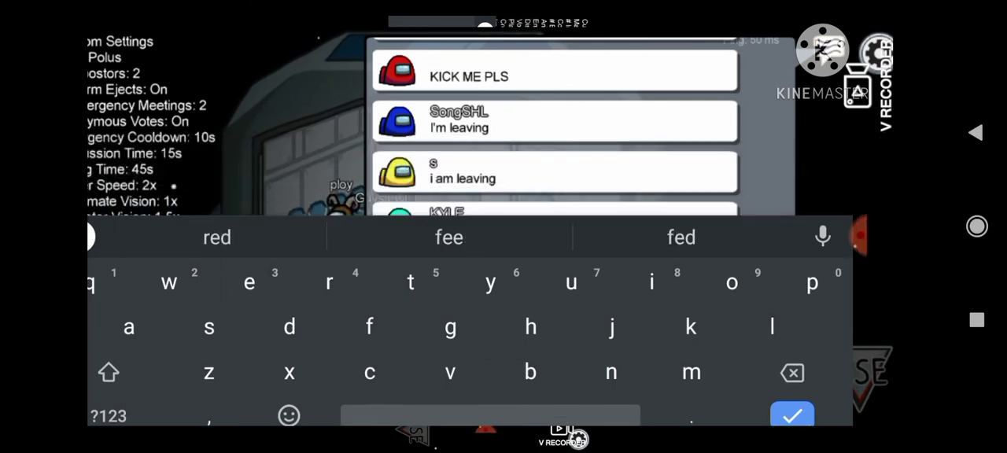
left_click(792, 405)
left_click(769, 338)
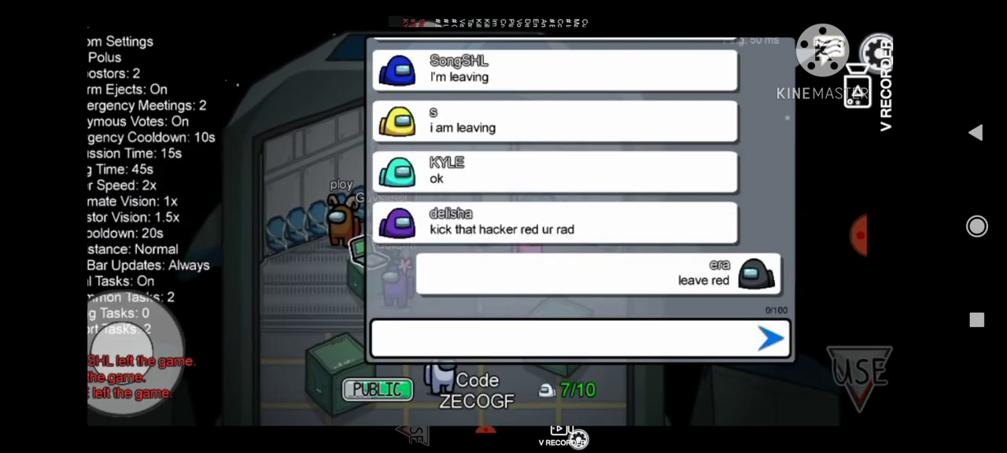
scroll(555, 178, "up", 2)
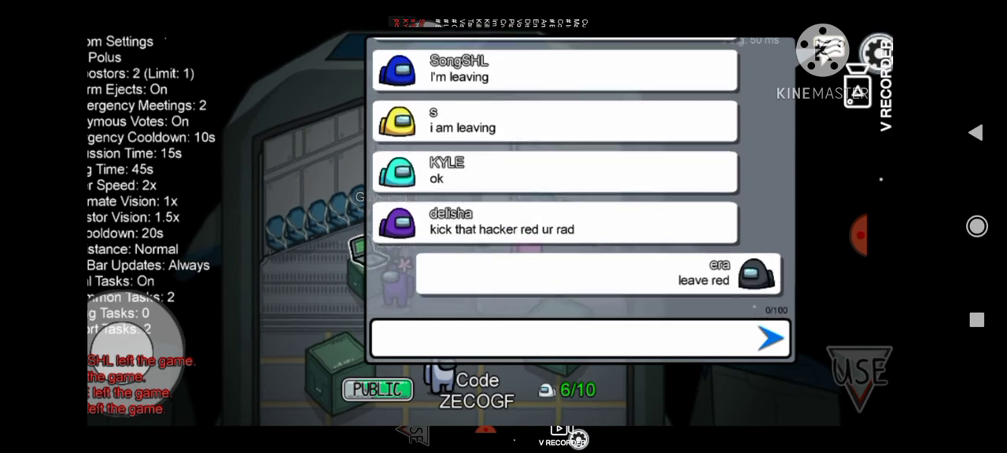
scroll(554, 177, "up", 5)
scroll(555, 177, "up", 2)
scroll(554, 177, "down", 4)
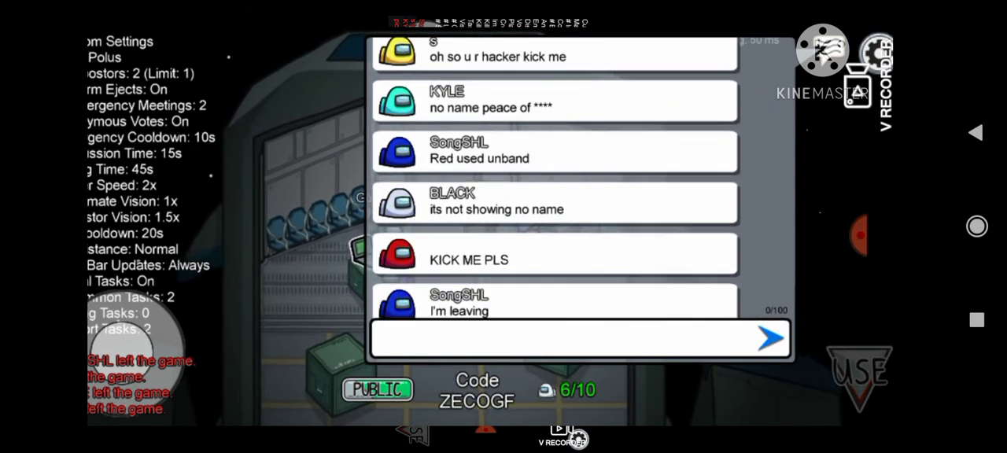
scroll(555, 177, "down", 2)
scroll(555, 177, "down", 3)
scroll(555, 177, "up", 1)
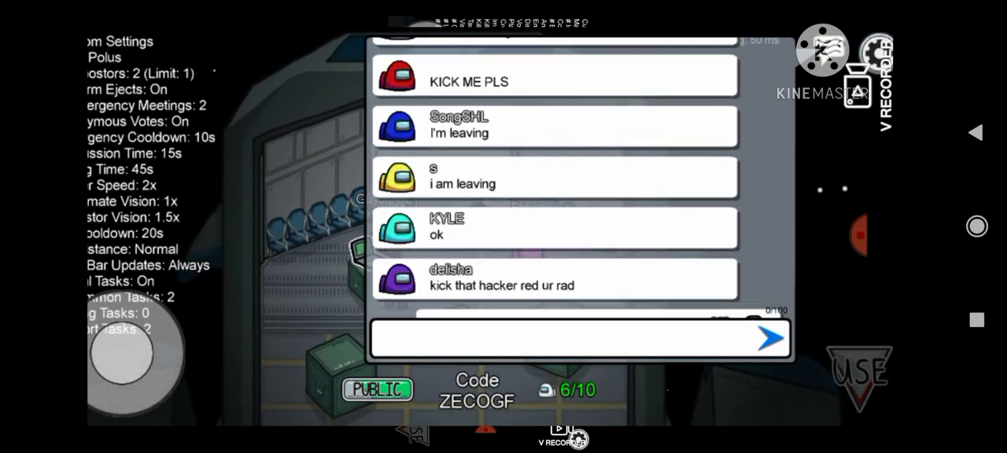
scroll(554, 177, "down", 1)
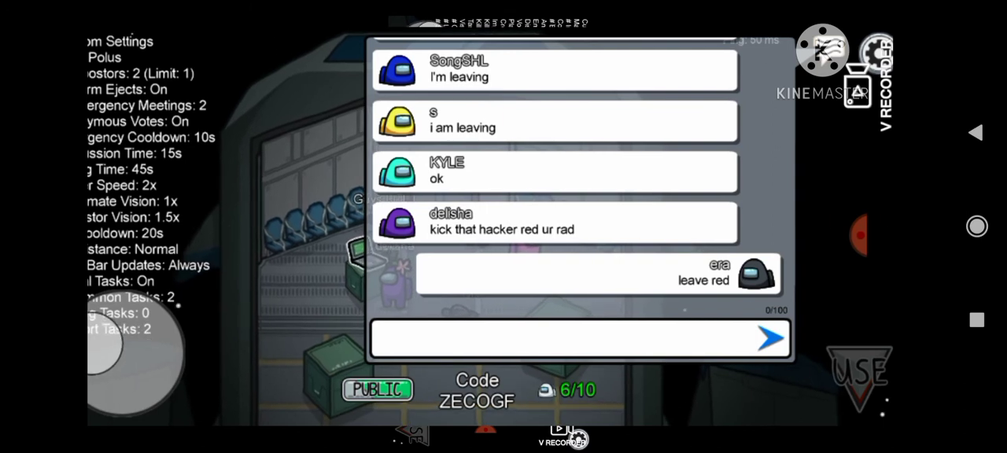
Step: Close and reopen the chat, walk around, then Leave Game from the Polus lobby
left_click(787, 43)
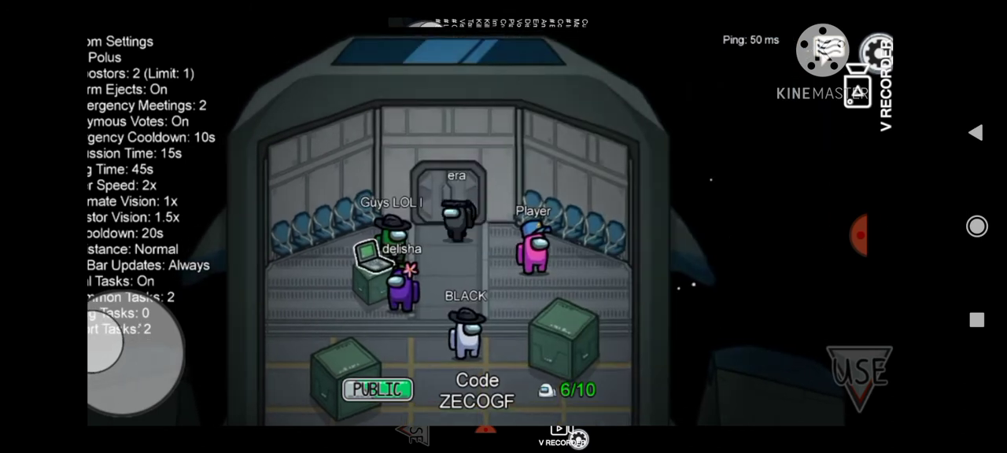
mouse_move(135, 354)
left_mouse_down()
mouse_move(149, 369)
mouse_move(143, 376)
left_mouse_up()
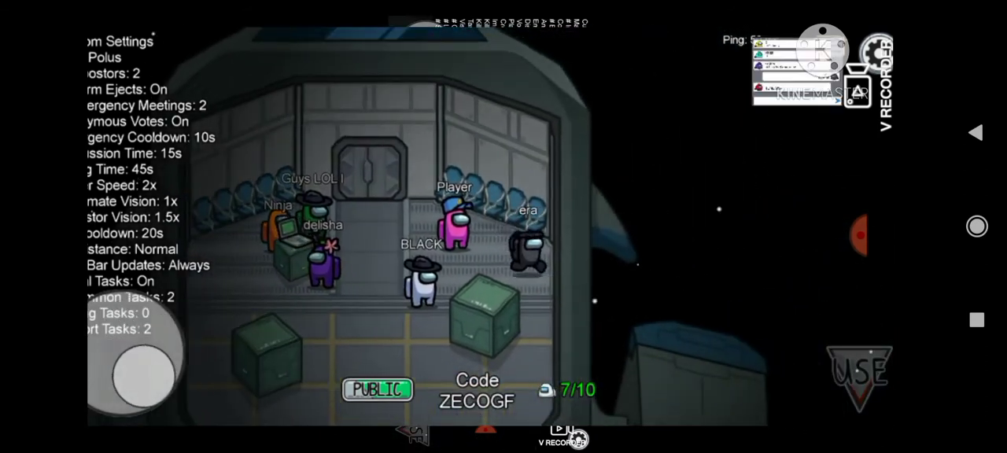
left_click(818, 47)
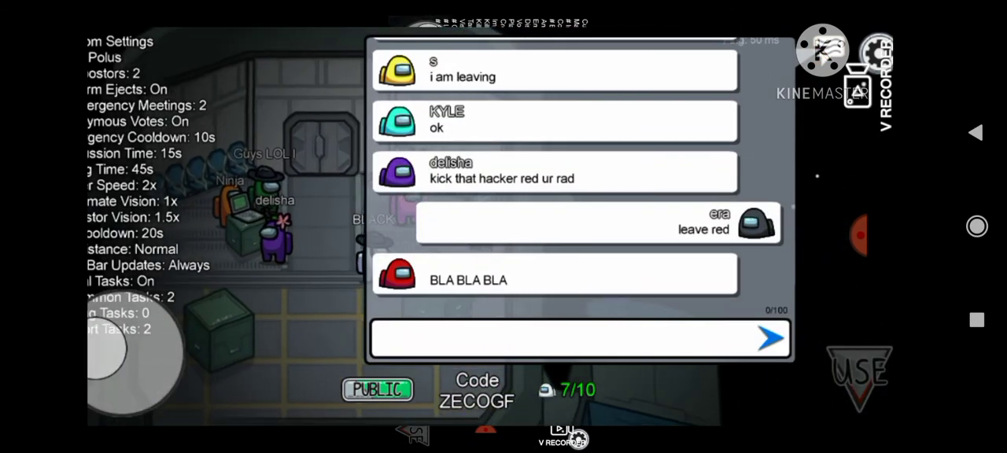
left_click(822, 49)
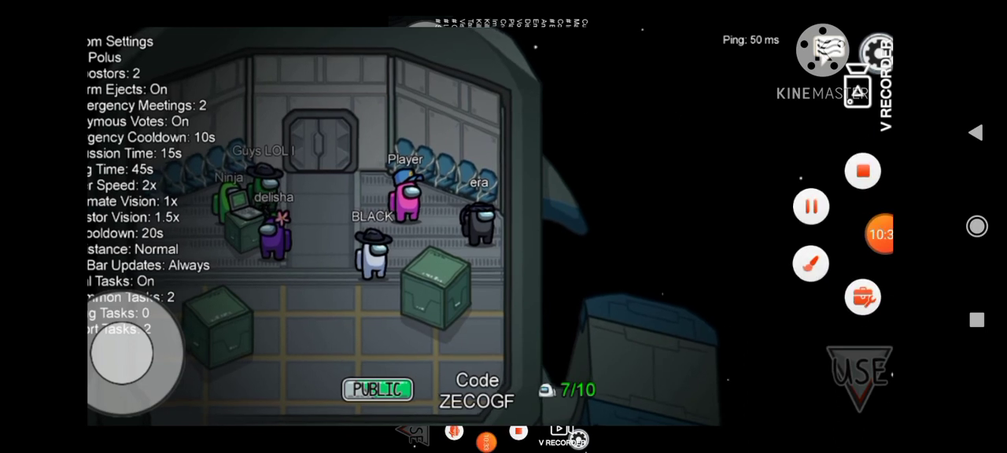
left_click(875, 53)
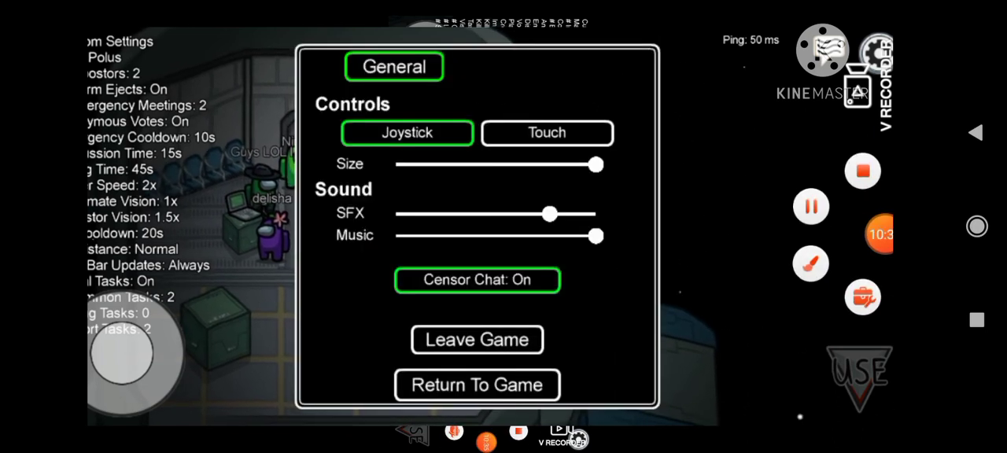
left_click(477, 339)
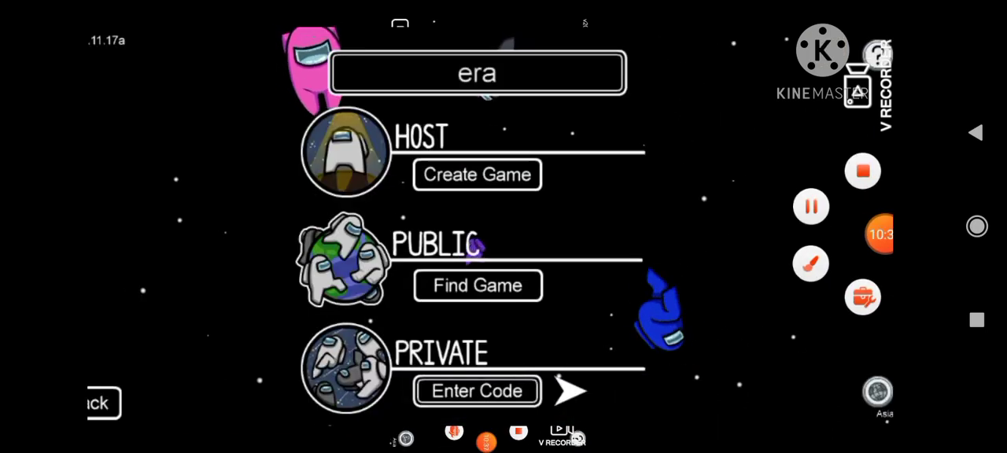
Step: Browse public games and join sastima's Polus lobby, code TXXDZF
left_click(478, 285)
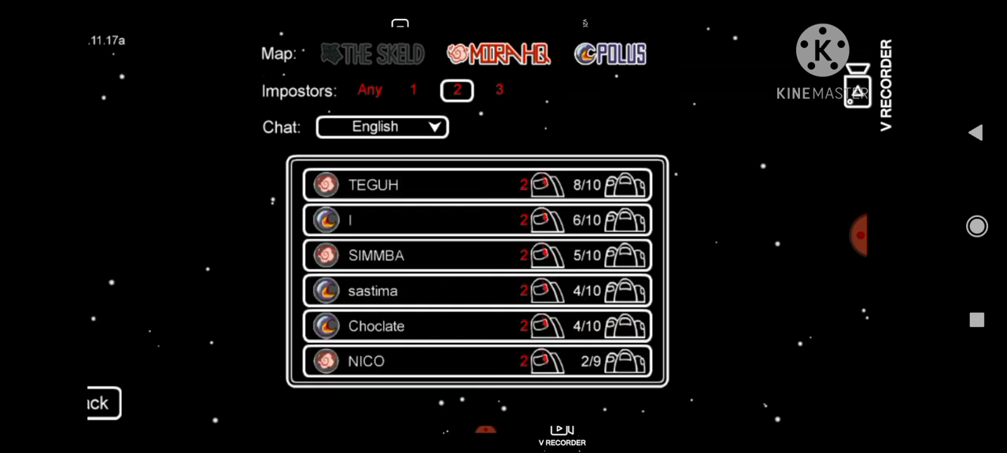
left_click(440, 291)
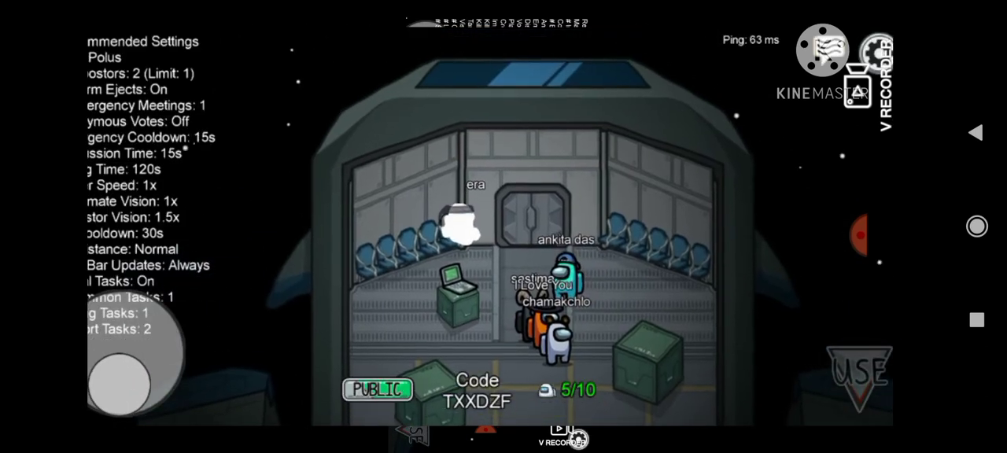
Step: Recolour the crewmate pink with the flamingo hat, then open the lobby chat
left_click_drag(118, 384, 122, 354)
left_click(859, 378)
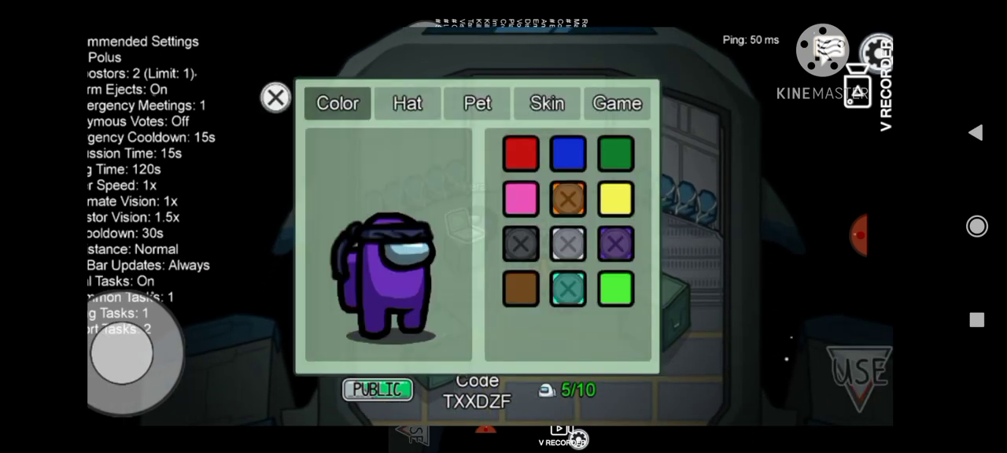
left_click(520, 198)
left_click(407, 104)
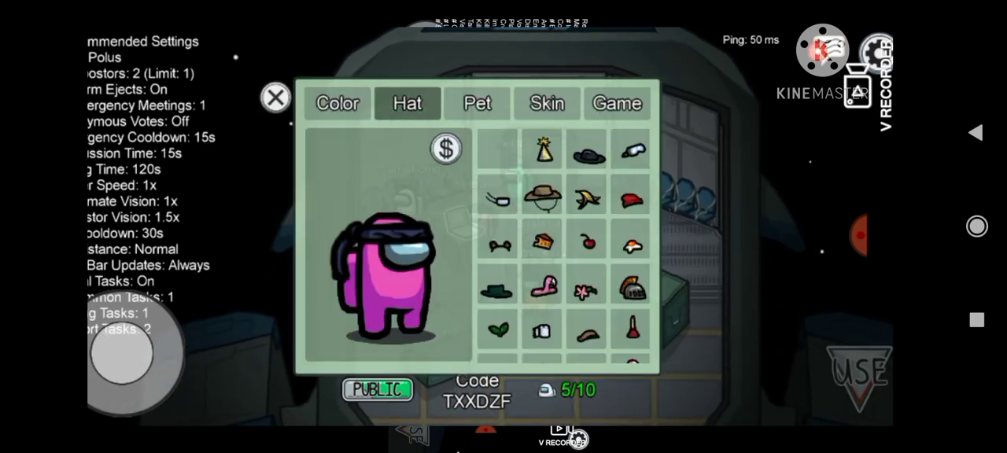
left_click(542, 284)
left_click(275, 98)
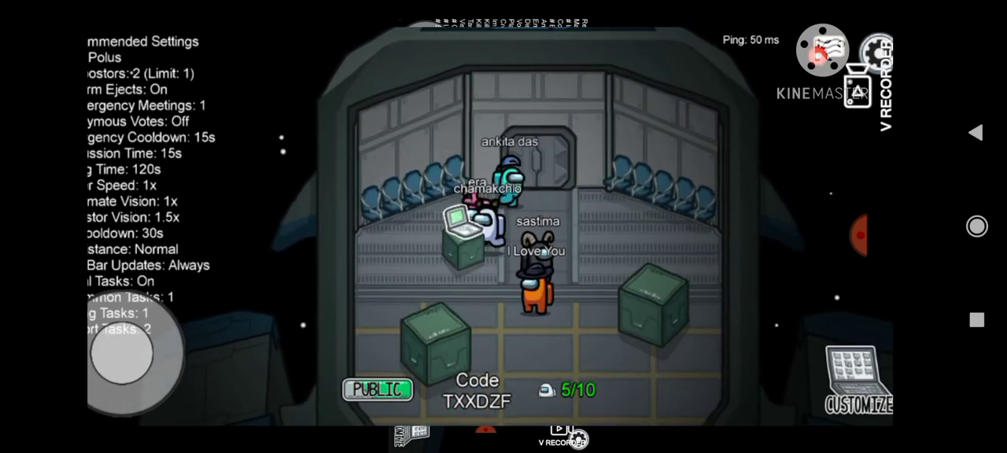
left_click(822, 51)
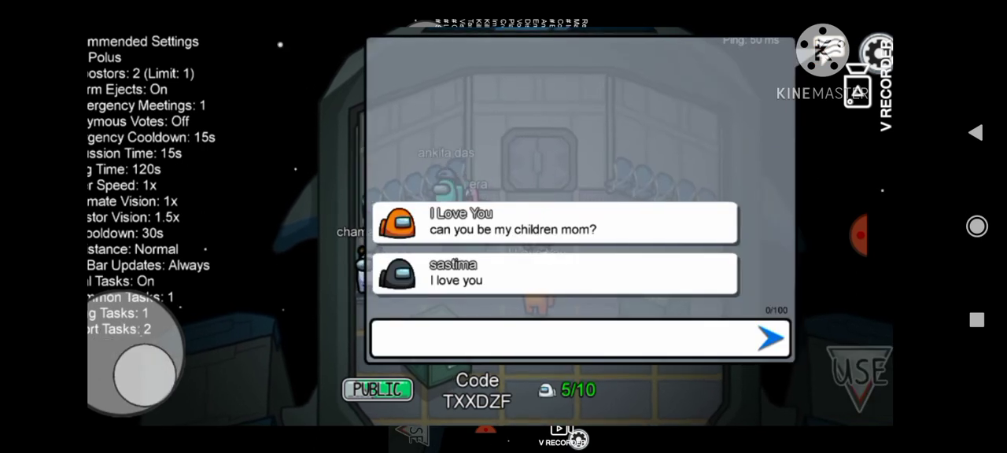